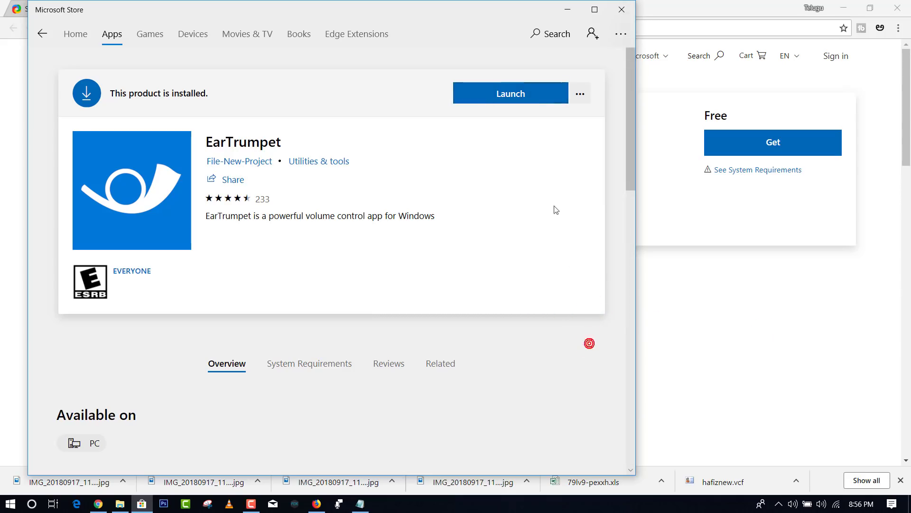
- Launch the installed EarTrumpet app and close the Microsoft Store window
click(497, 97)
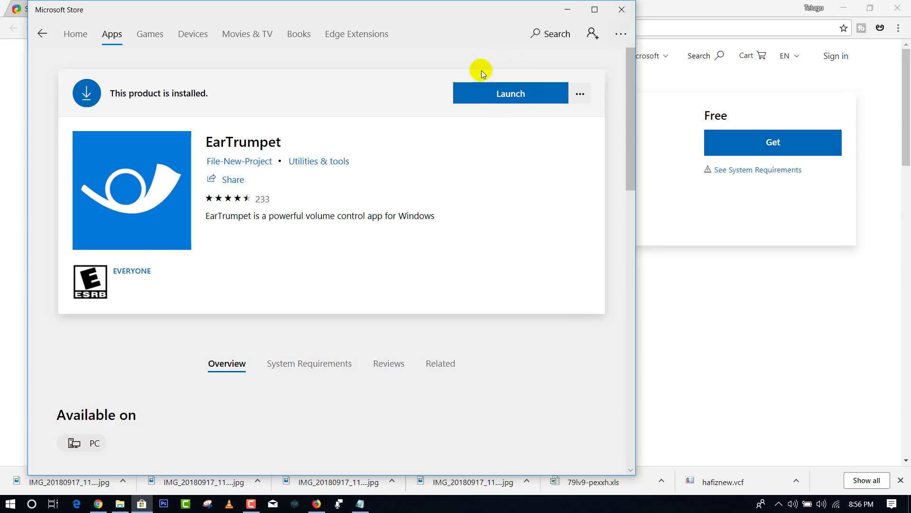
click(621, 10)
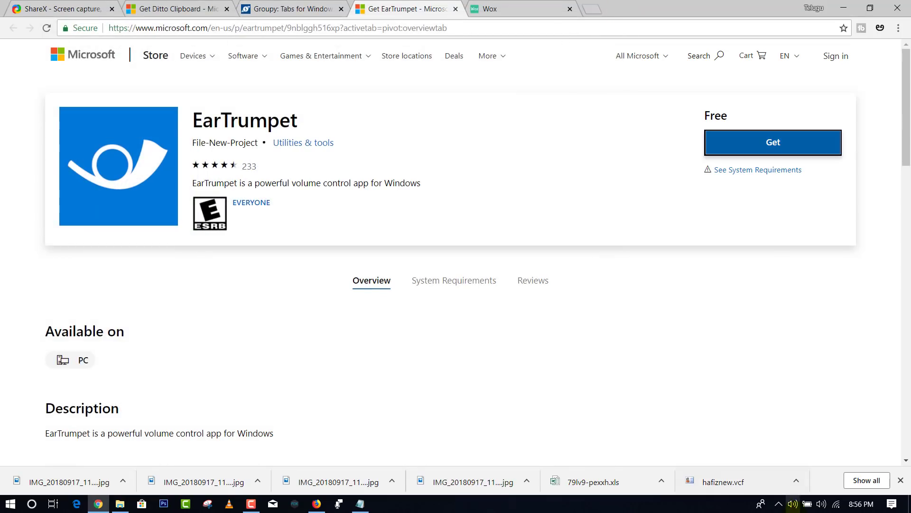
- Compare the standard Windows volume control with EarTrumpet's per-app volume mixer in the system tray
click(778, 505)
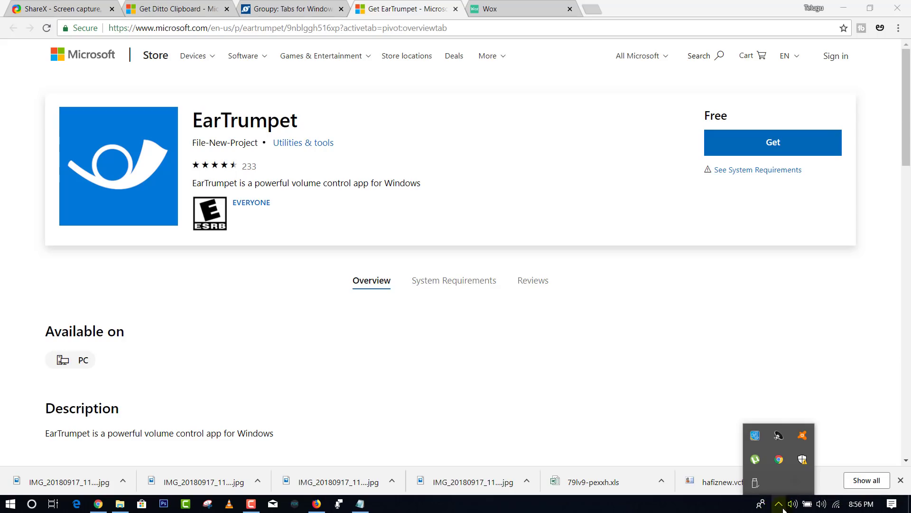
click(790, 504)
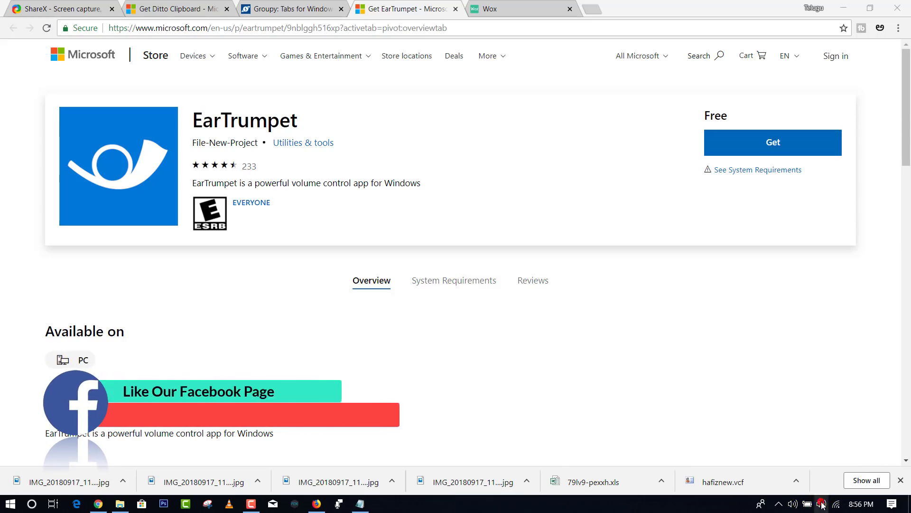
click(822, 504)
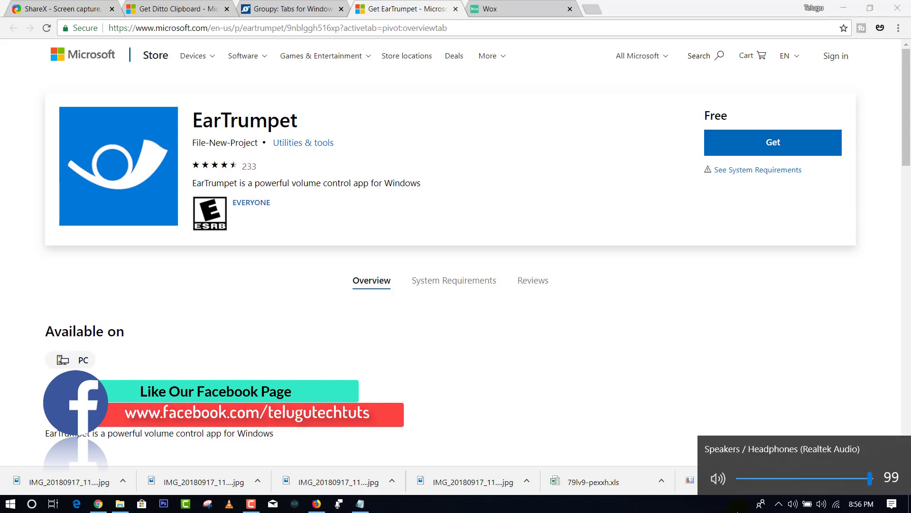
click(792, 504)
click(794, 504)
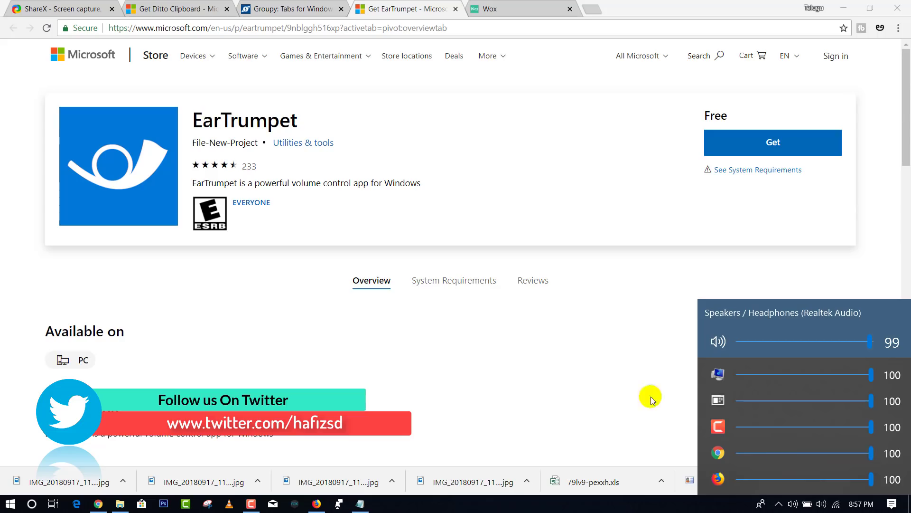
key(Escape)
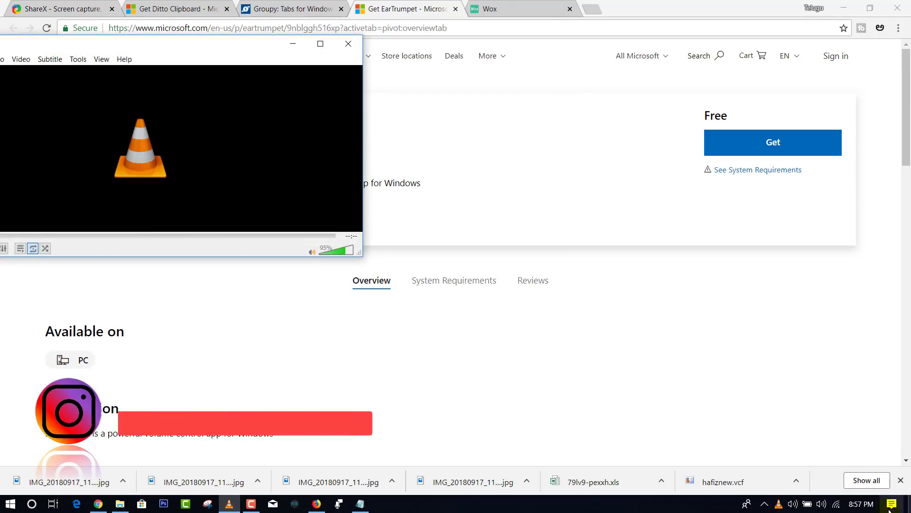
- Set VLC's volume to 55 in EarTrumpet's mixer and close VLC
click(777, 504)
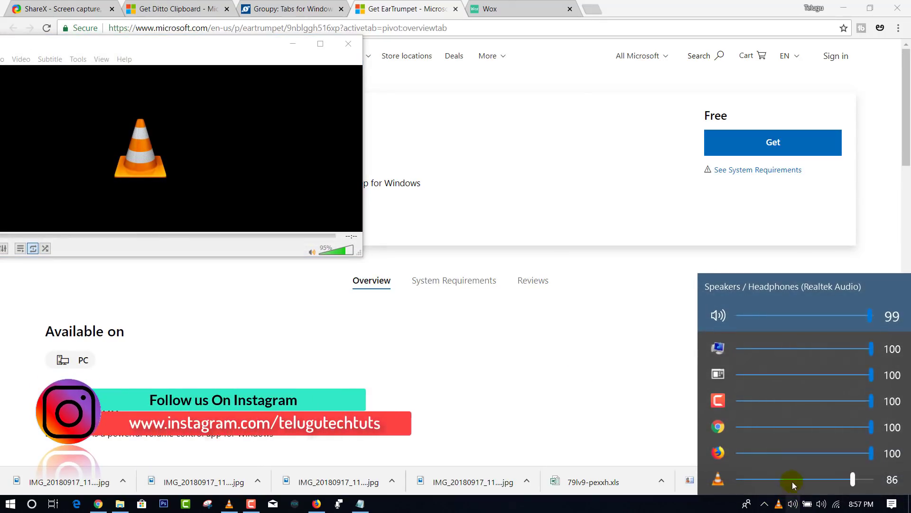
drag(855, 477, 831, 486)
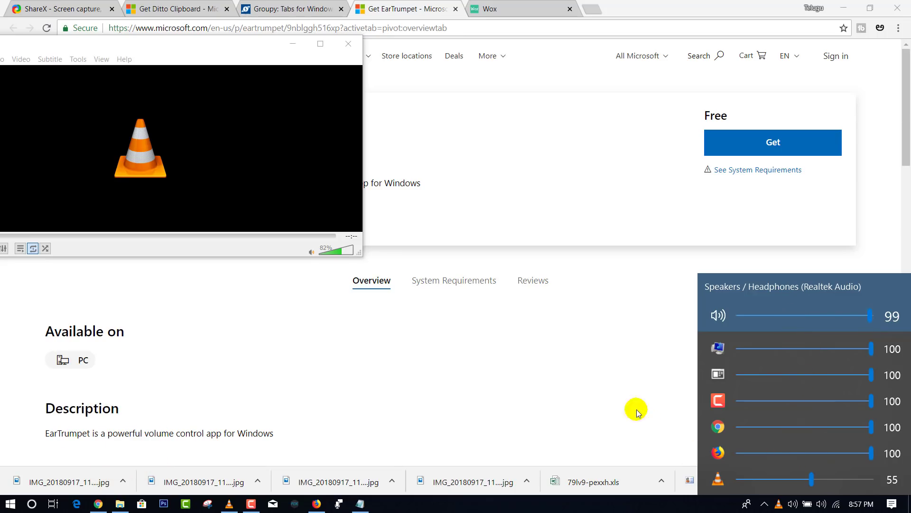
click(353, 326)
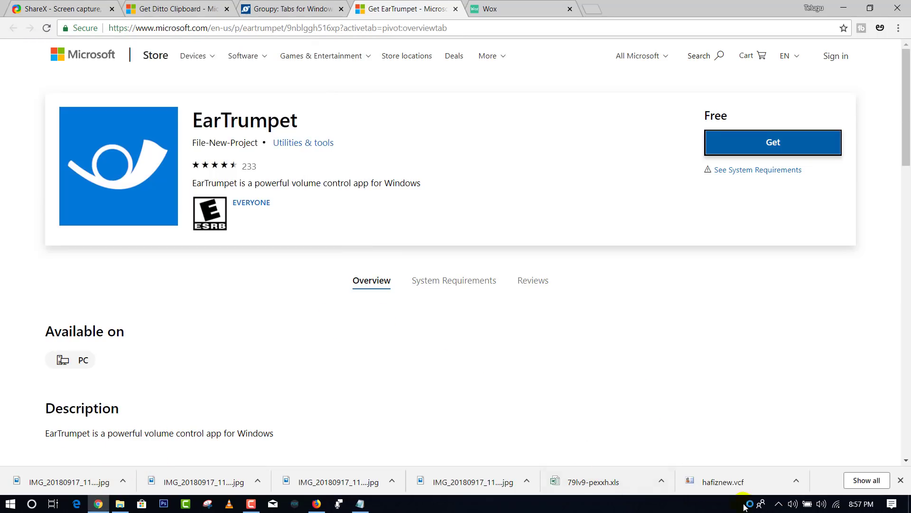
- View the standard Windows volume control once more, followed by EarTrumpet's list of app volumes
click(827, 504)
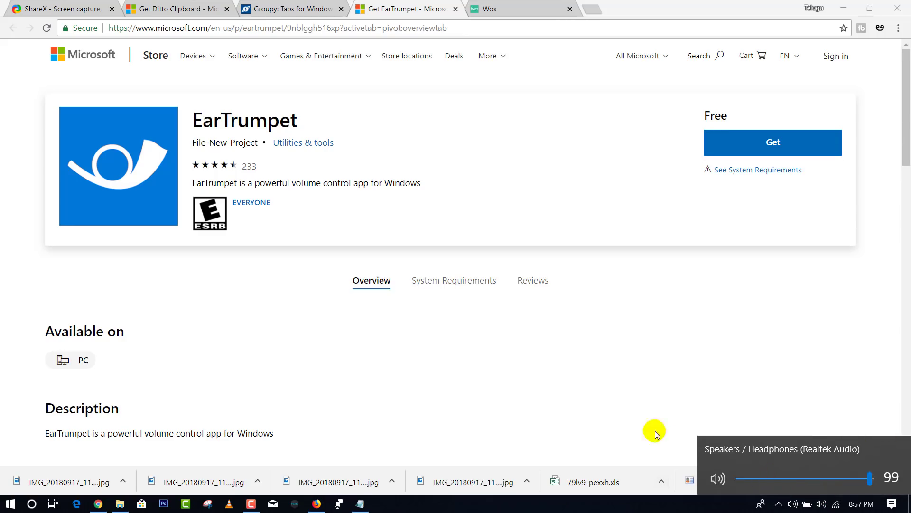
click(586, 384)
click(792, 504)
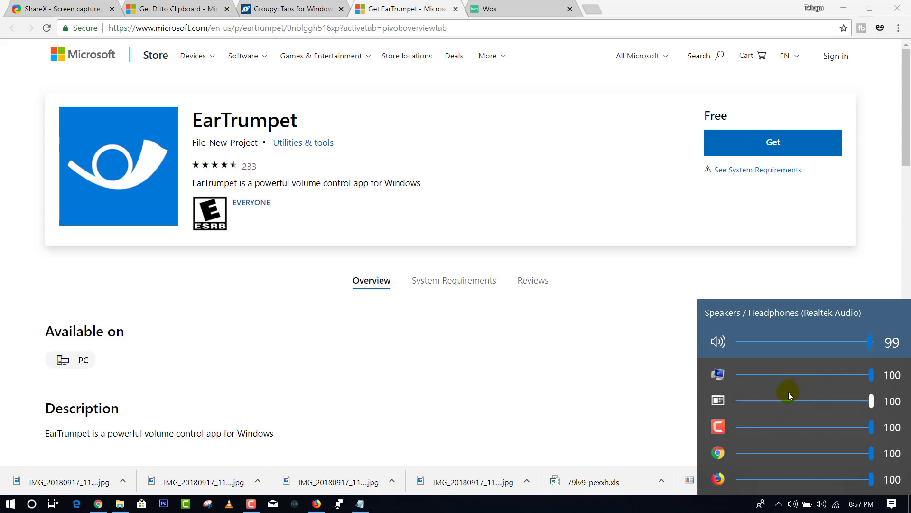
click(466, 404)
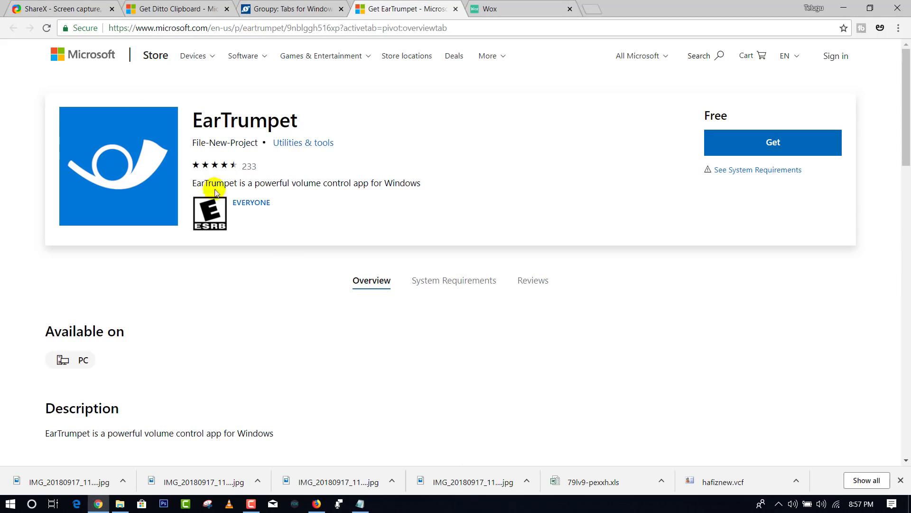
- Download the ShareX 12.2.0 installer from the getsharex.com page
click(66, 13)
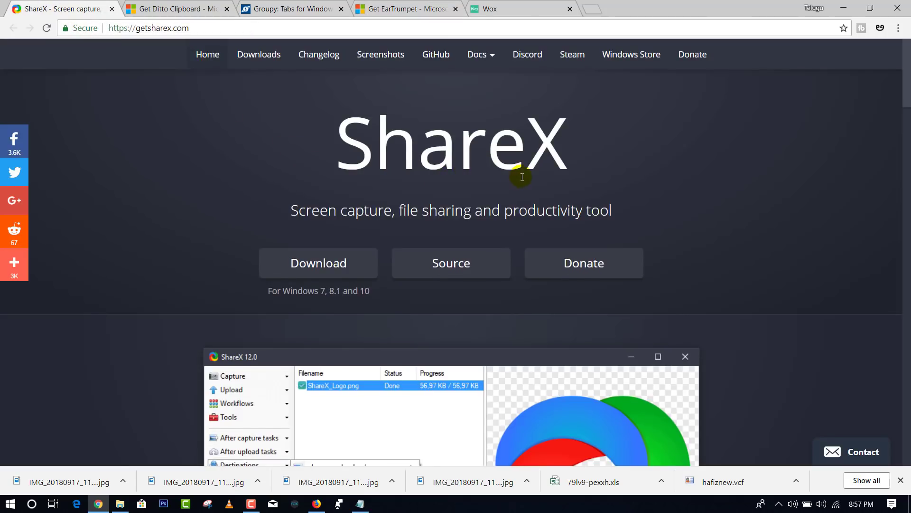
scroll(522, 177, down, 1)
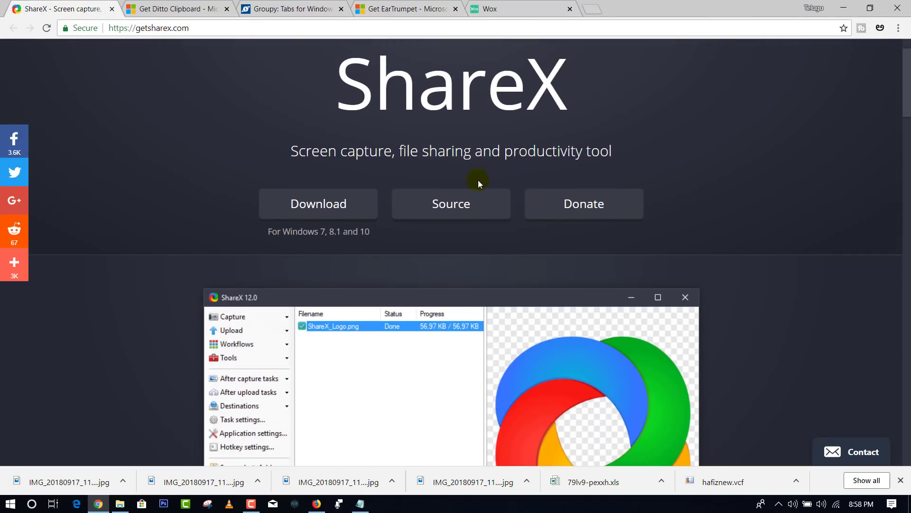
mouse_move(339, 204)
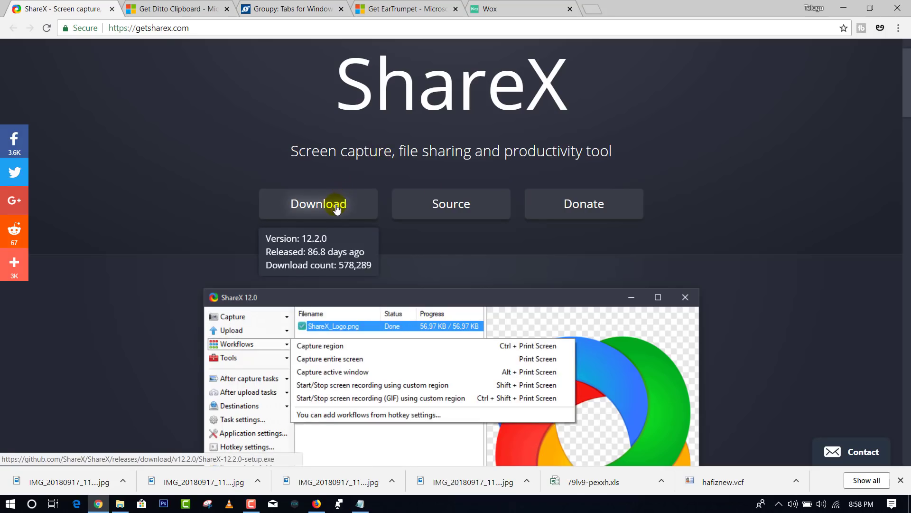
click(328, 206)
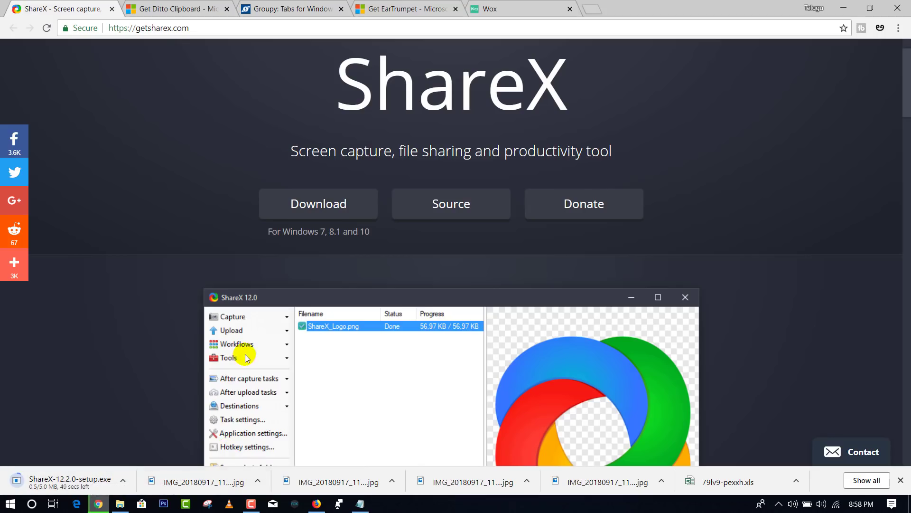
- Run the ShareX setup, accept the license agreement, install with the default options and launch ShareX on finishing
click(58, 482)
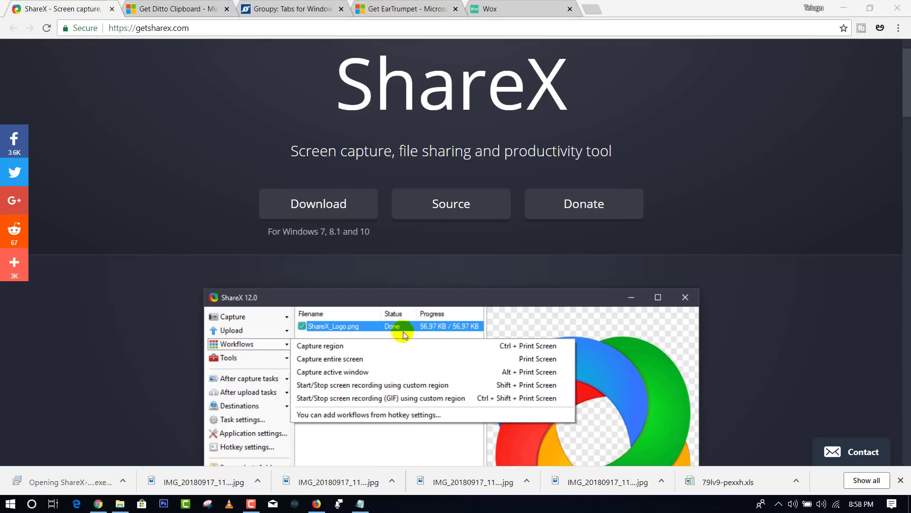
click(387, 311)
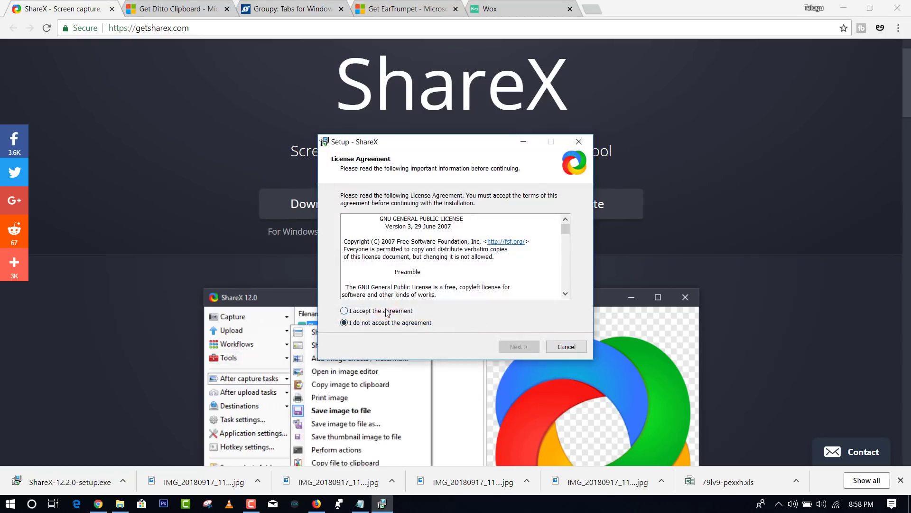
click(518, 346)
click(520, 346)
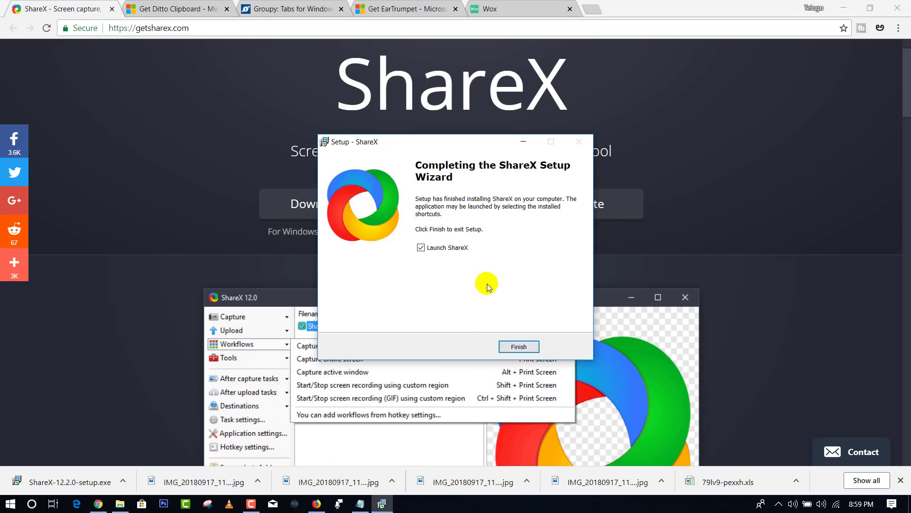
click(519, 346)
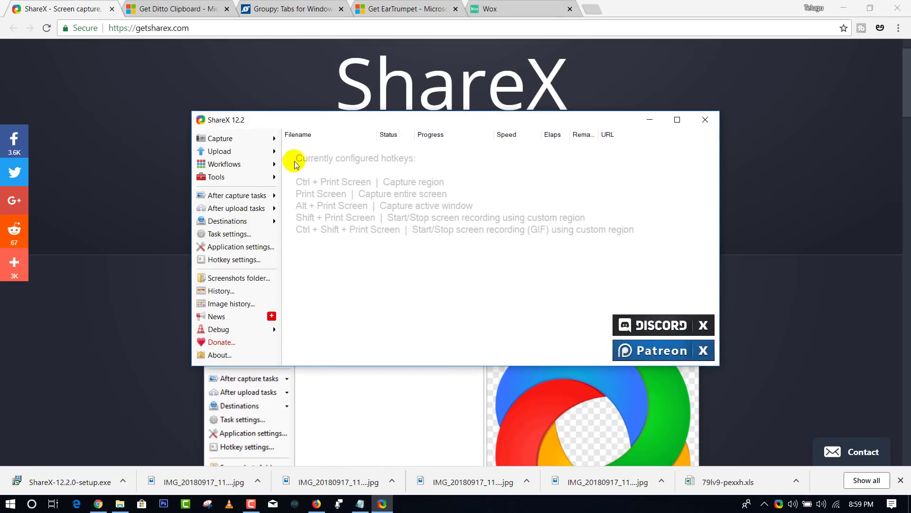
- Take a fullscreen capture with ShareX and decline uploading the screenshot
click(273, 141)
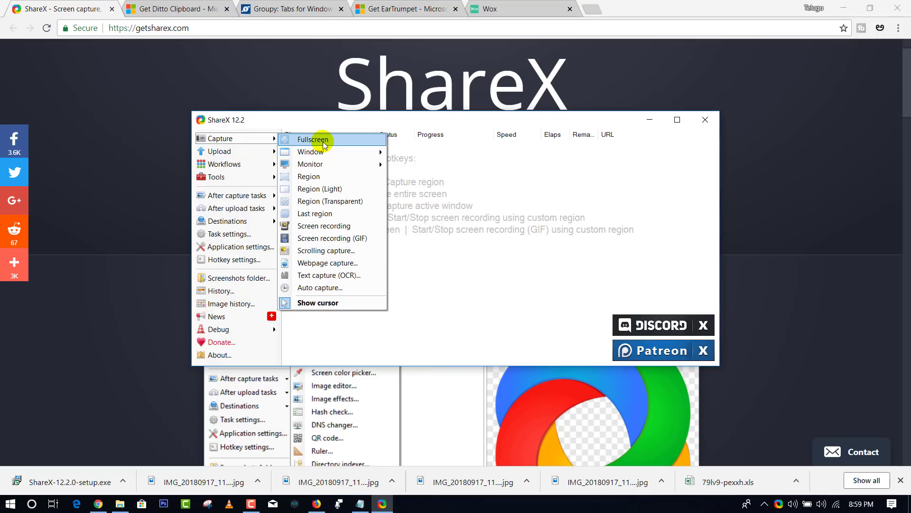
mouse_move(330, 154)
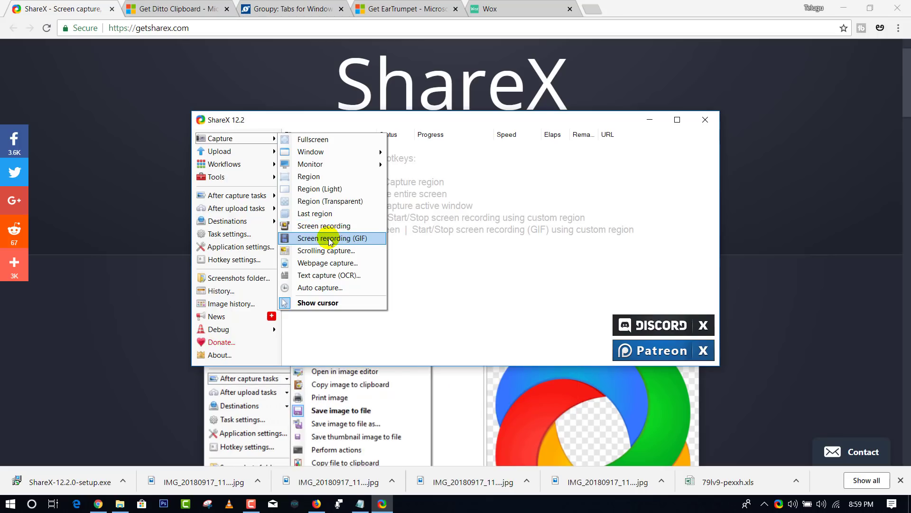
click(327, 141)
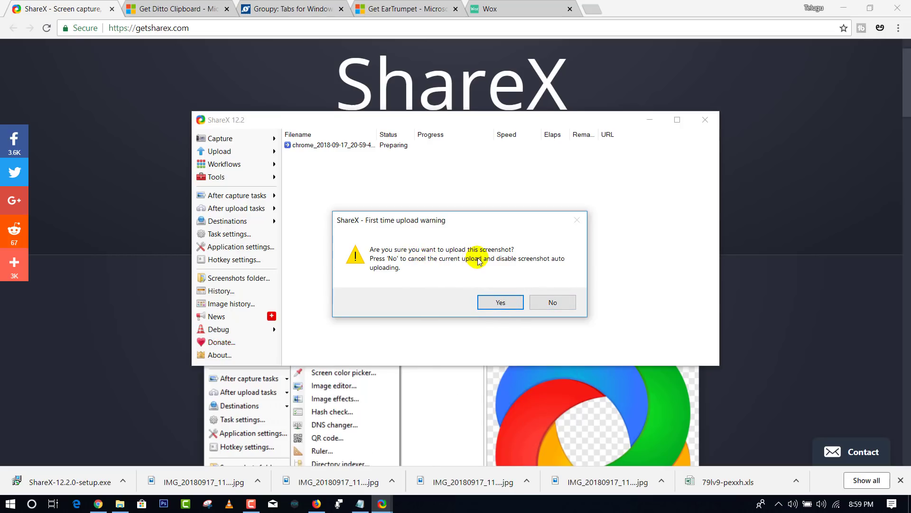
click(531, 304)
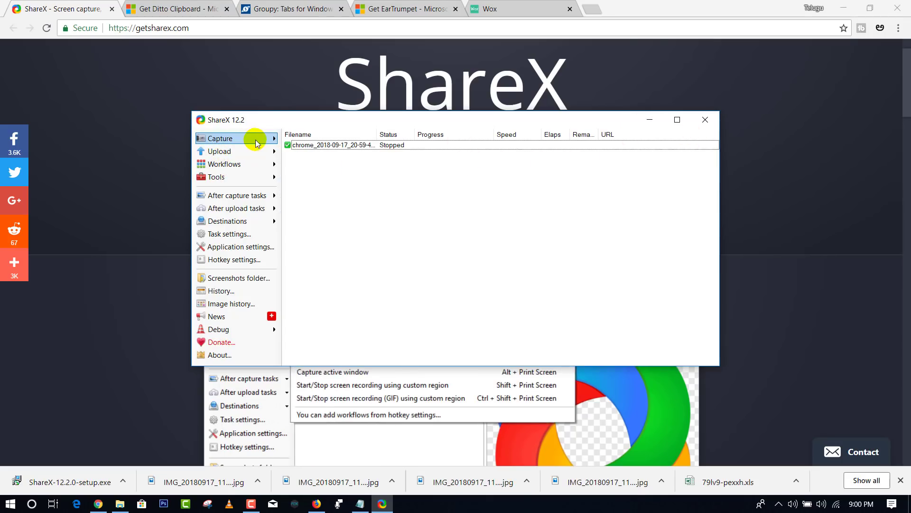
- Return to the browser and open the Ditto Clipboard product page in the Microsoft Store app
click(123, 100)
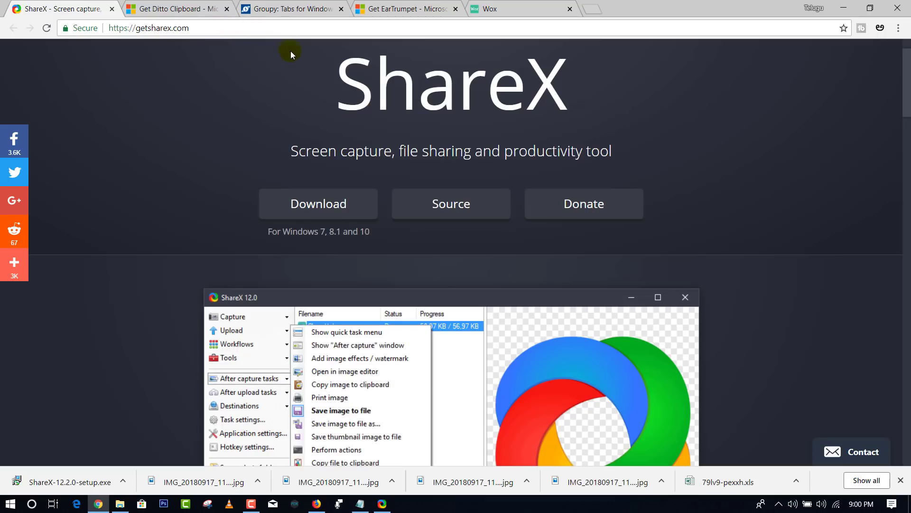
click(169, 8)
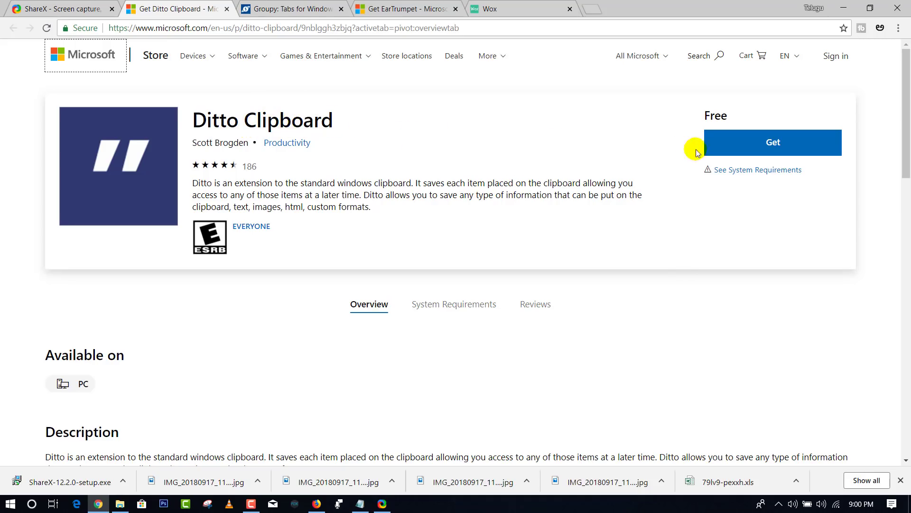
click(754, 142)
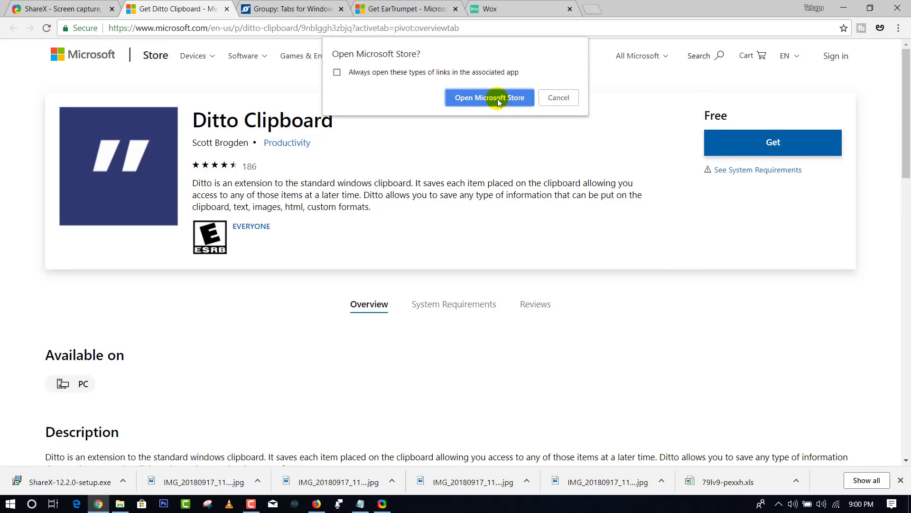
click(495, 98)
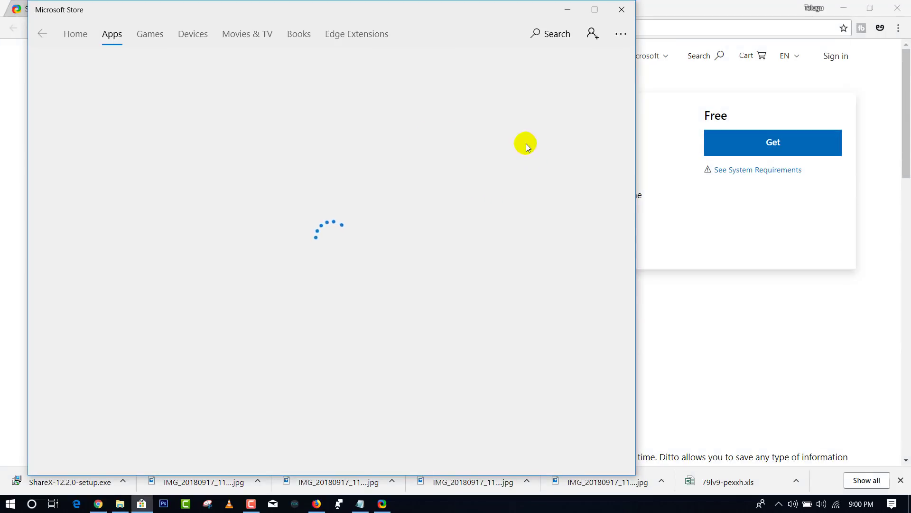
- Get and install Ditto Clipboard without signing in to a Microsoft account, and launch it
click(287, 250)
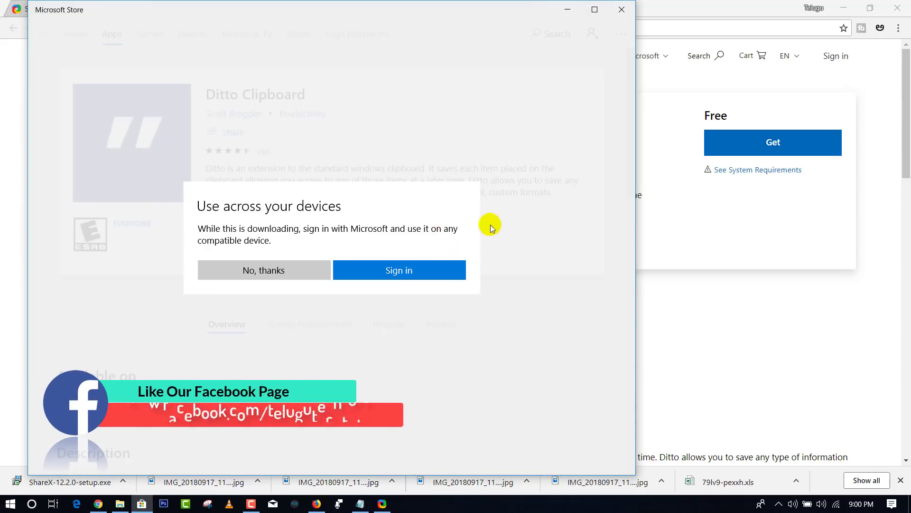
click(267, 270)
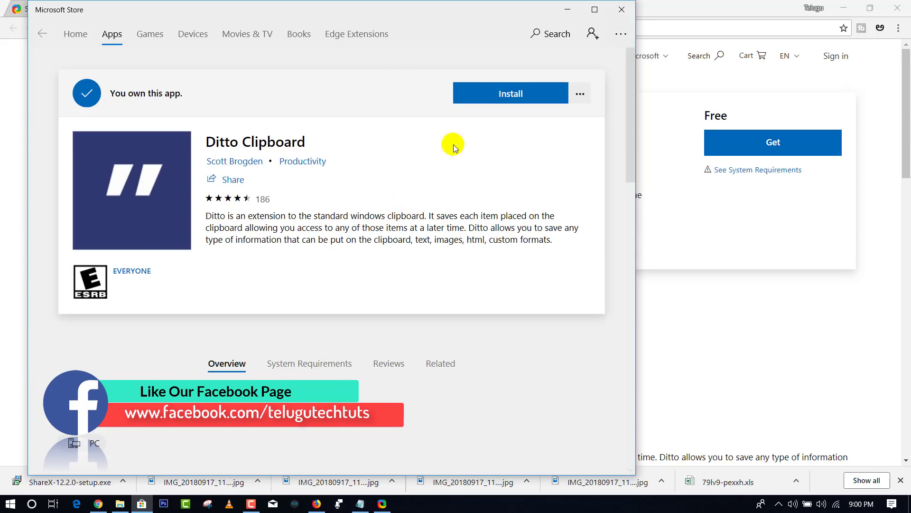
click(503, 94)
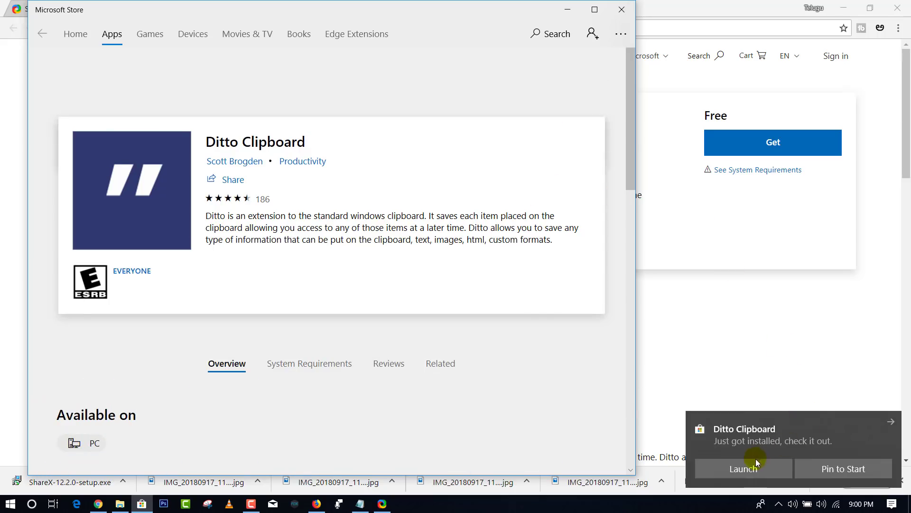
click(753, 470)
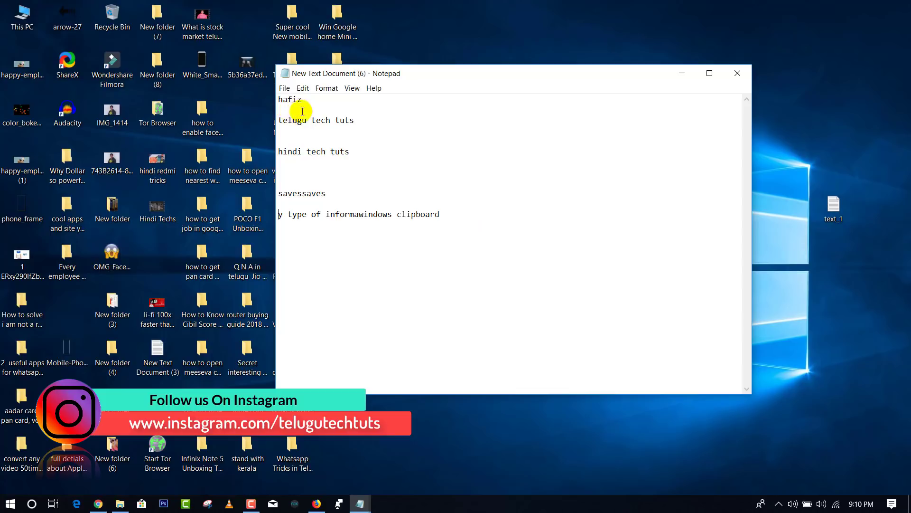
- Copy the word on the first line of the Notepad document to the clipboard
drag(303, 100, 279, 101)
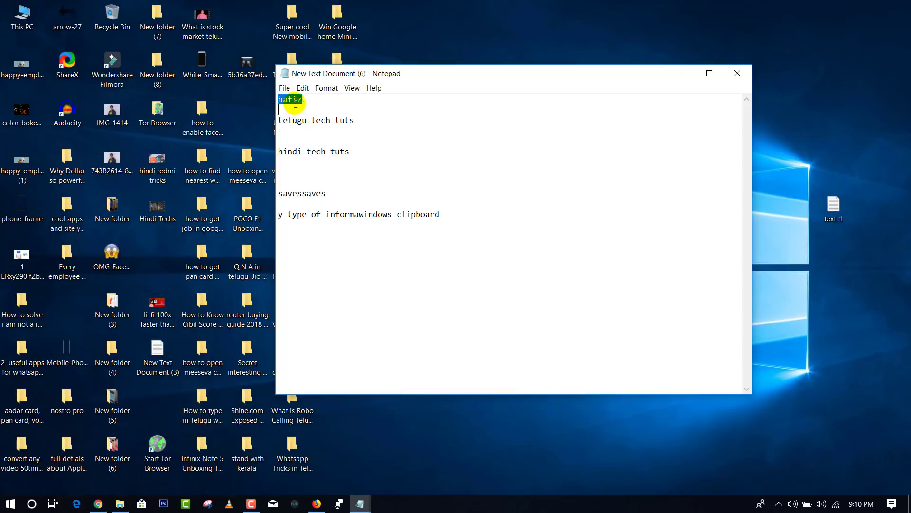
right_click(295, 103)
click(334, 138)
click(339, 102)
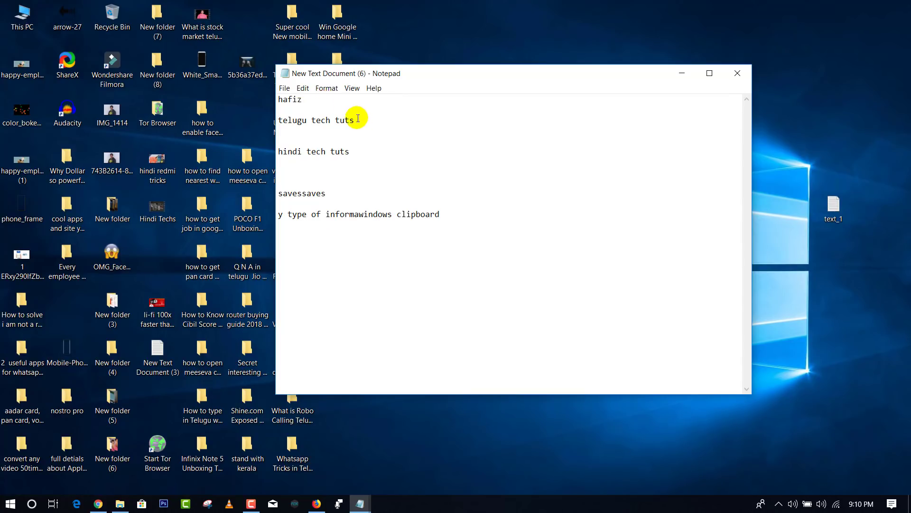
- Copy "telugu tech tuts" from the second text line in Notepad and paste it at the end of the same line
drag(346, 122, 269, 126)
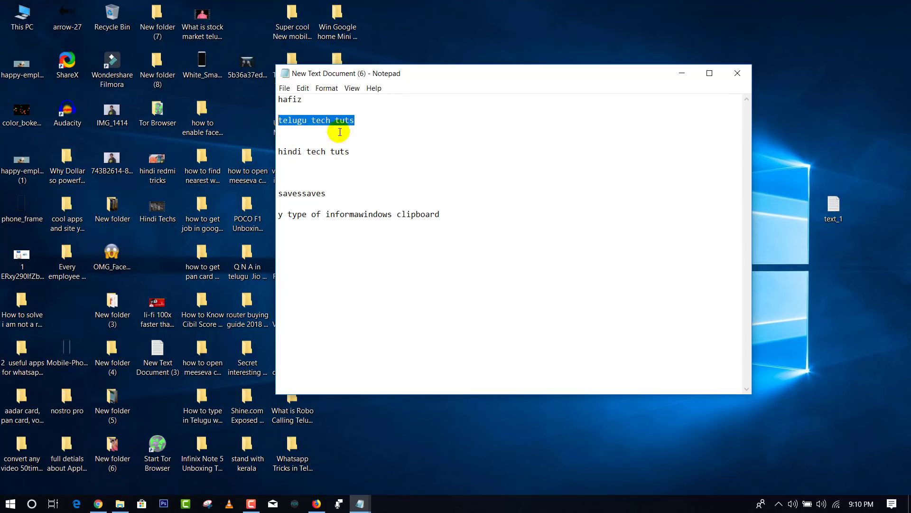
click(377, 129)
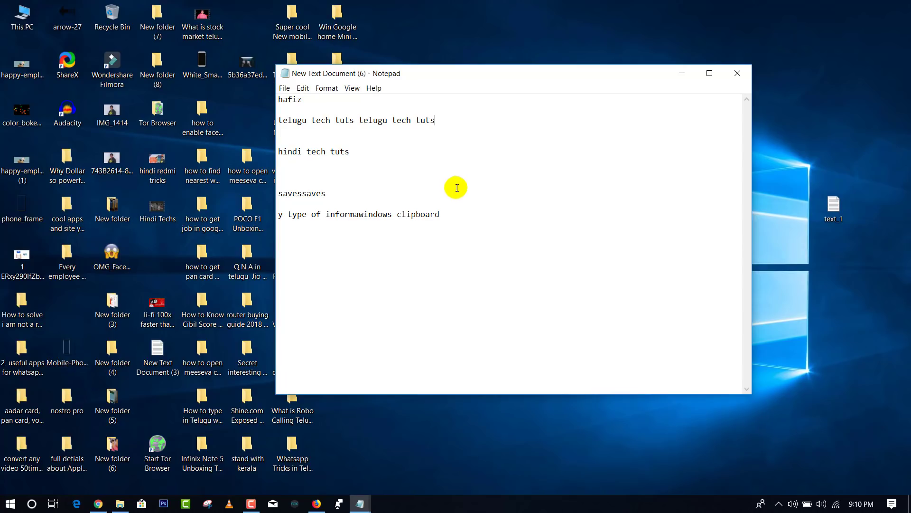
click(778, 503)
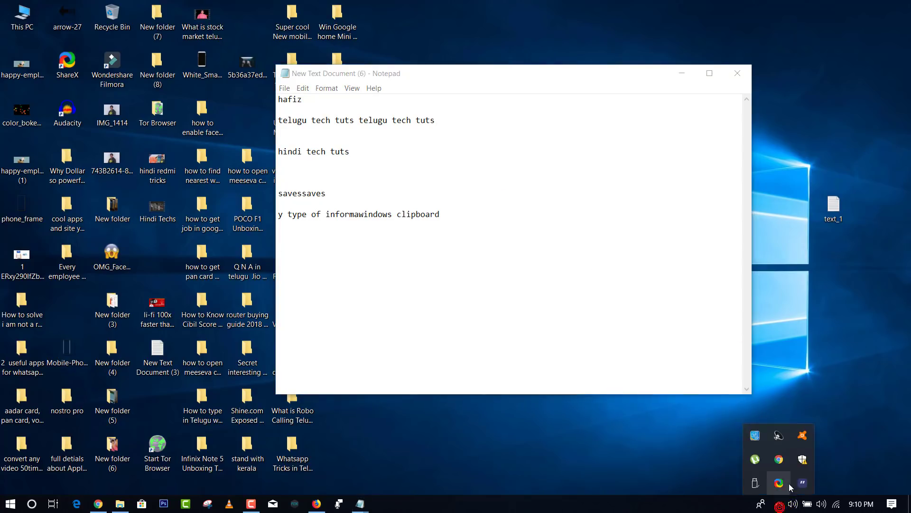
click(628, 307)
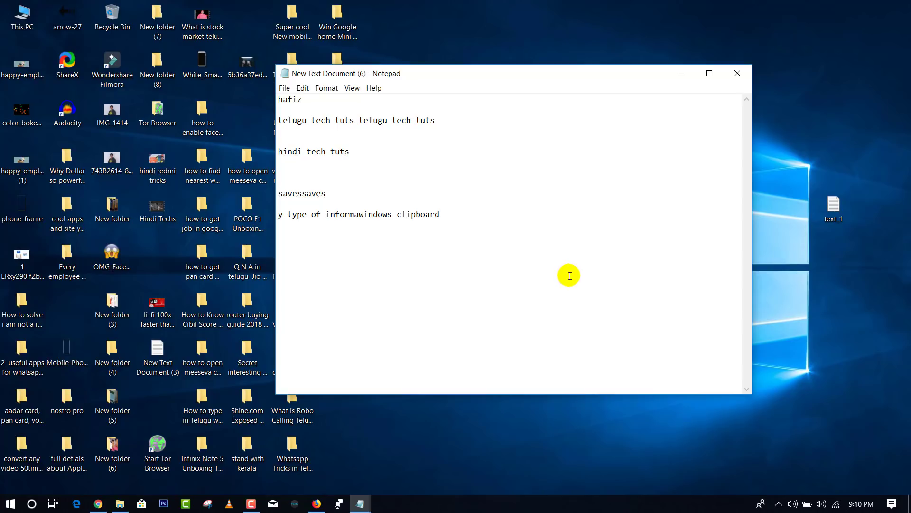
- Paste the Ditto history entries "hindi tech tuts" and "telugu tech tuts" at the end of the last text line
key(ctrl+grave)
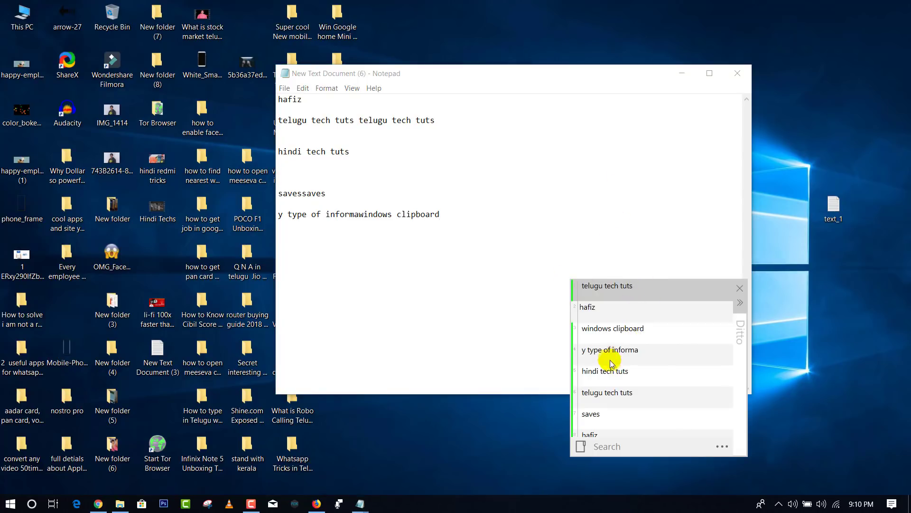
double_click(616, 380)
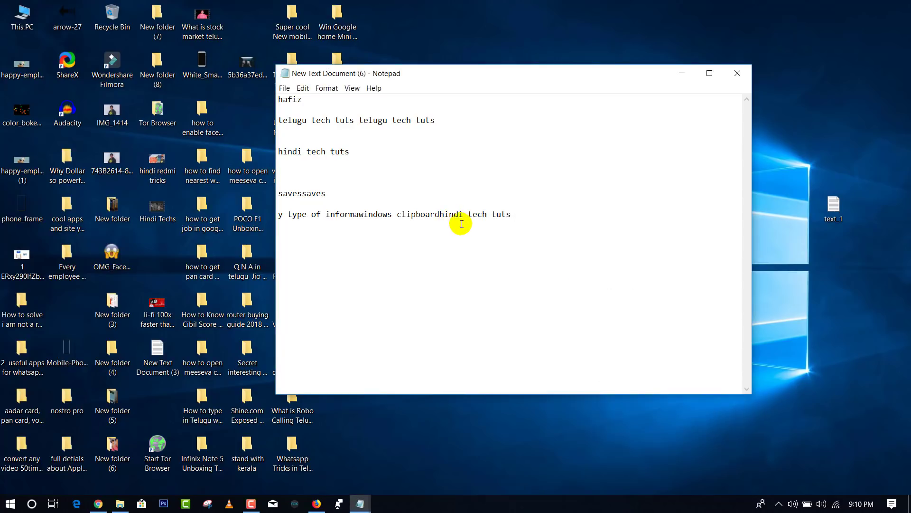
key(ctrl+grave)
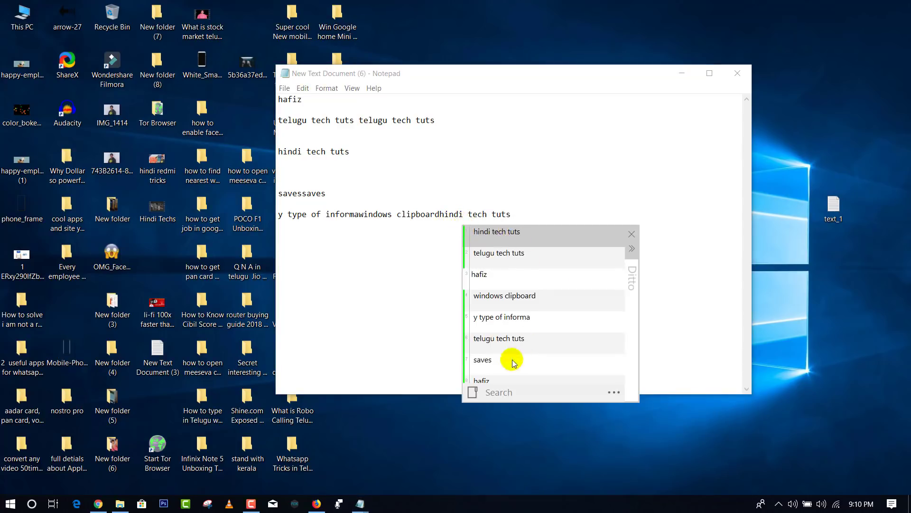
scroll(508, 358, down, 1)
double_click(495, 322)
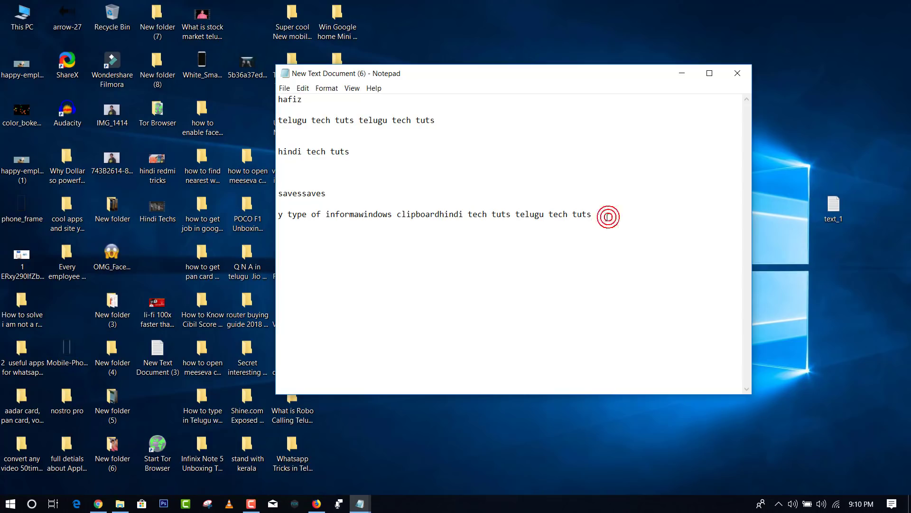
- Copy the whole last line beginning "y type of informa" and paste it from the Ditto history onto a new line below
drag(608, 217, 279, 215)
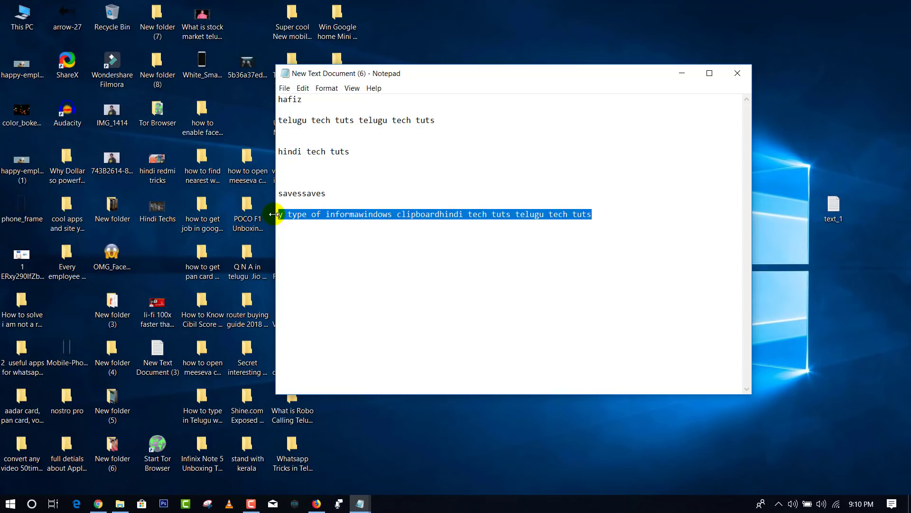
click(455, 266)
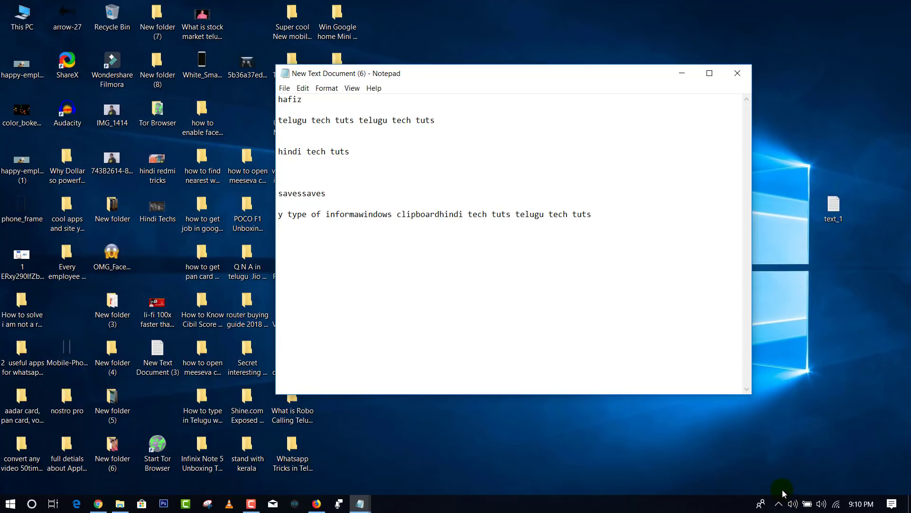
key(ctrl+grave)
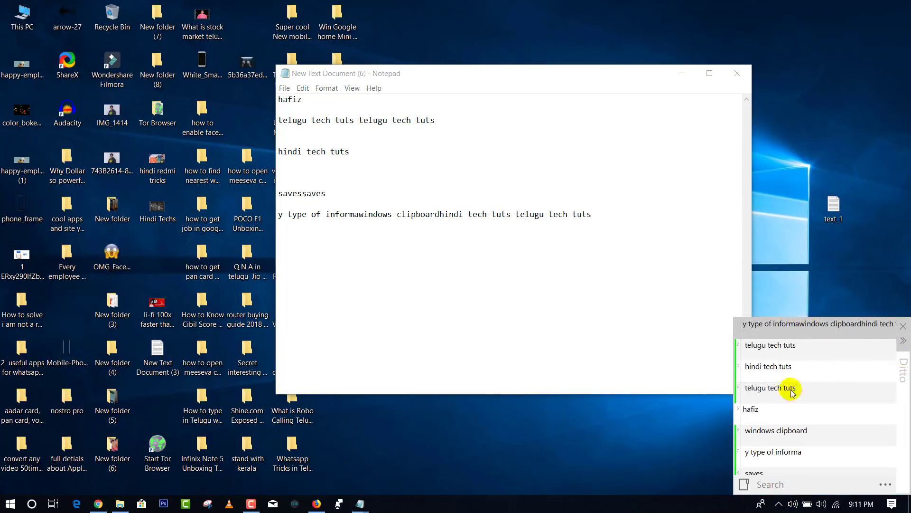
scroll(789, 399, down, 1)
scroll(792, 409, up, 1)
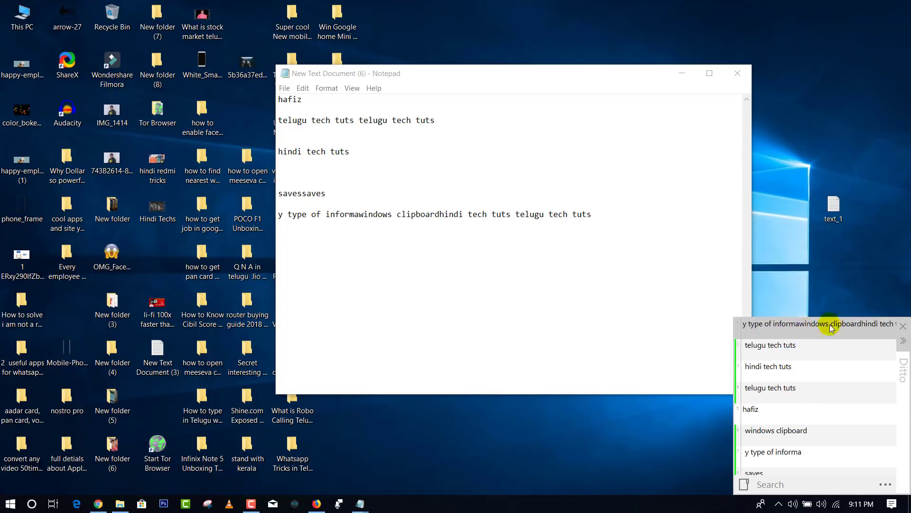
mouse_move(805, 330)
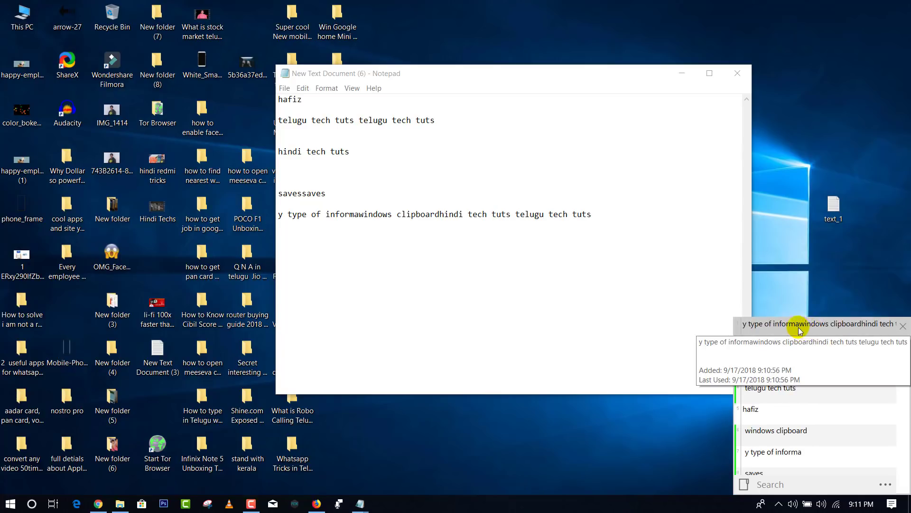
double_click(801, 331)
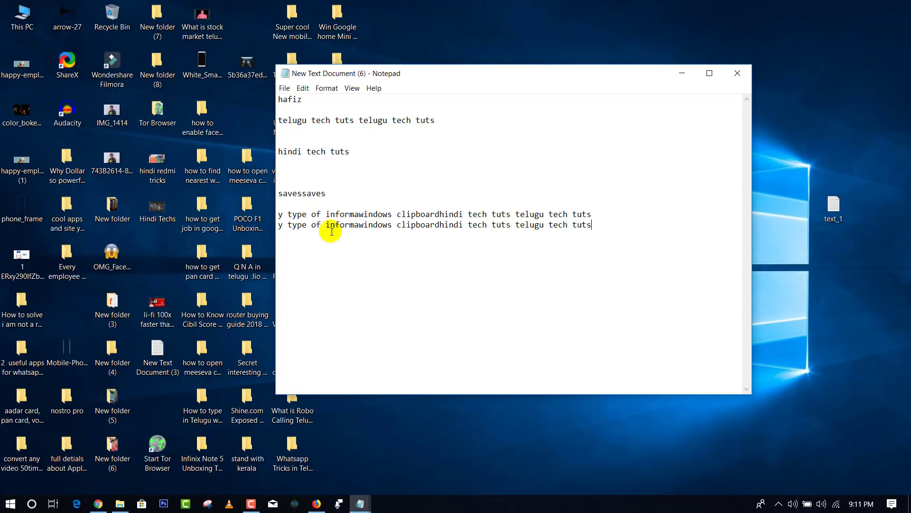
- Copy the "hindi tech tuts" line, and paste Ditto's long "y type of informa" entry at the end of the first long line
drag(356, 151, 280, 151)
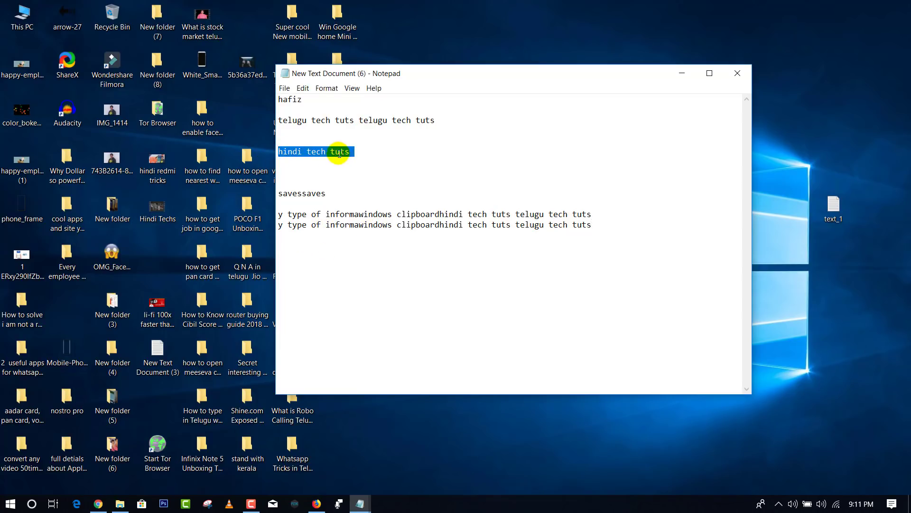
click(427, 258)
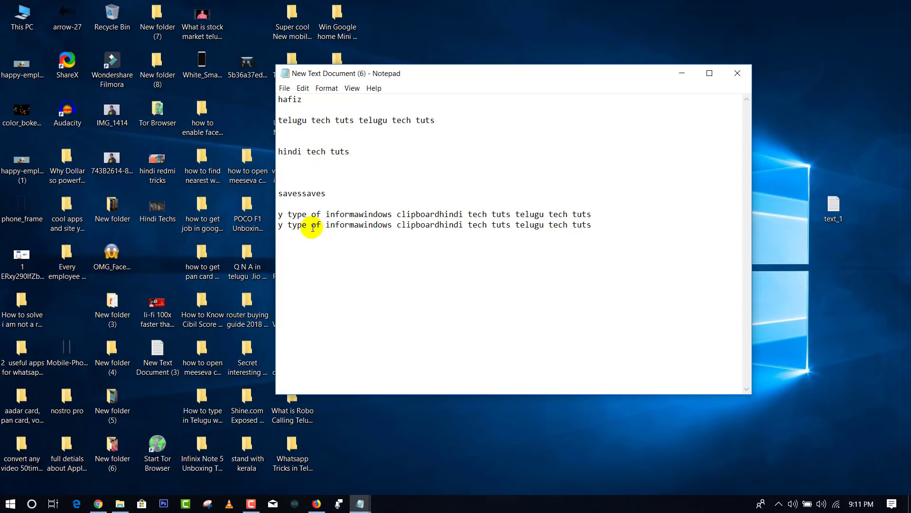
click(600, 204)
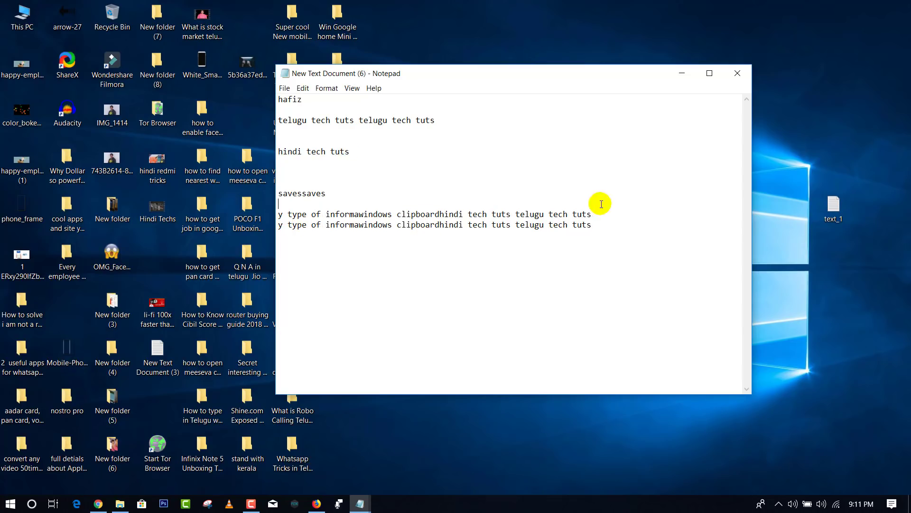
click(786, 502)
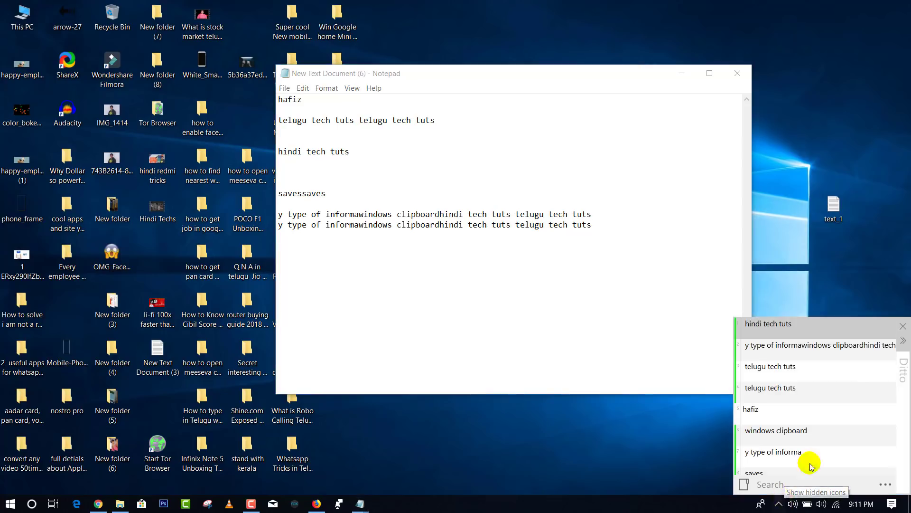
double_click(798, 347)
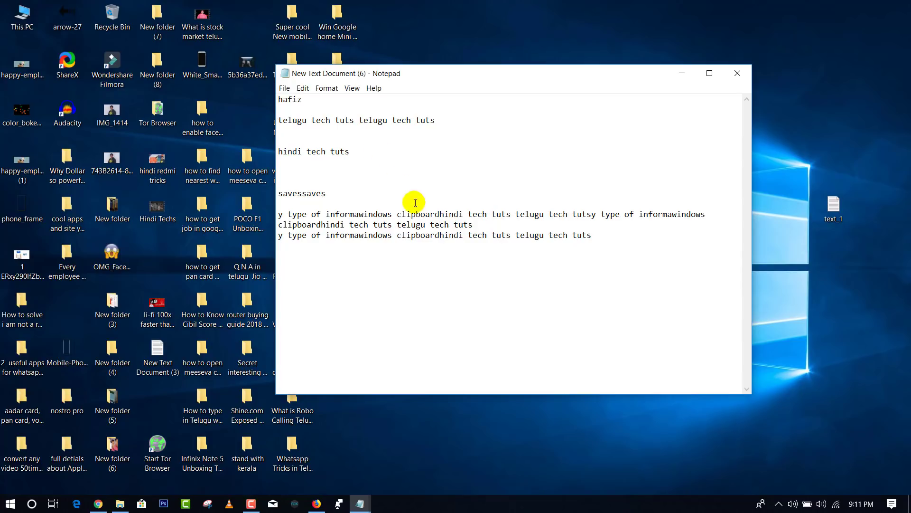
- Paste "telugu tech tuts" from the Ditto history at the end of the "hindi tech tuts" line
click(779, 503)
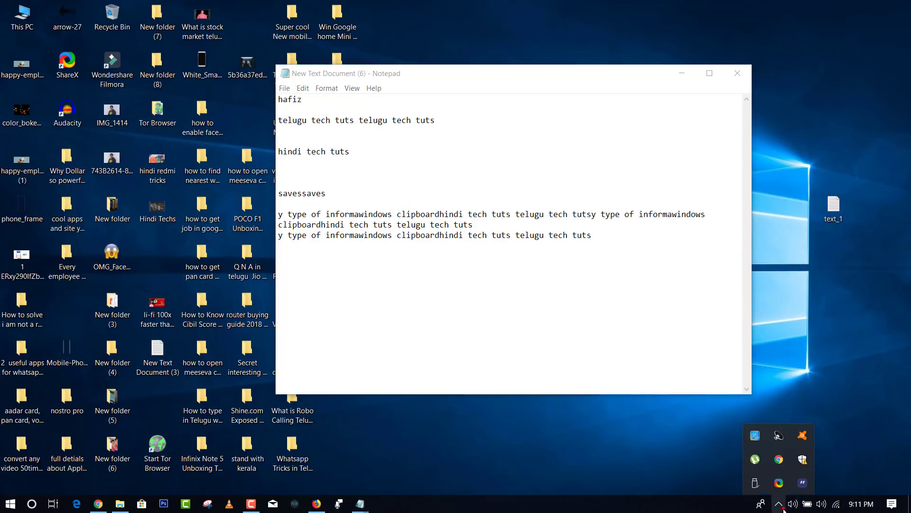
click(802, 483)
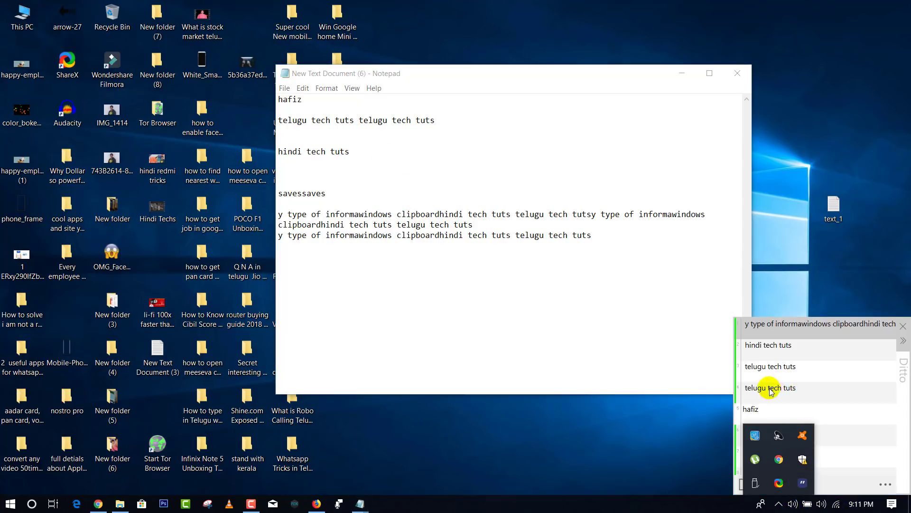
double_click(784, 385)
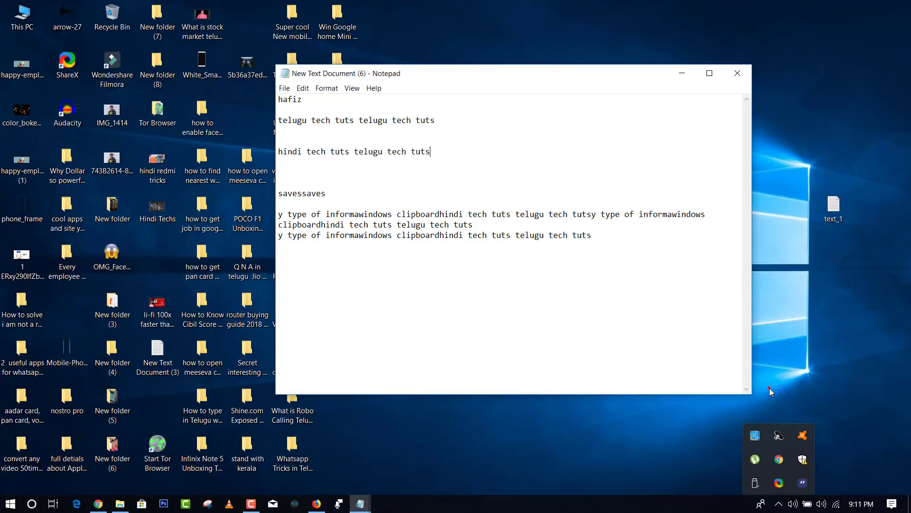
click(422, 269)
click(570, 309)
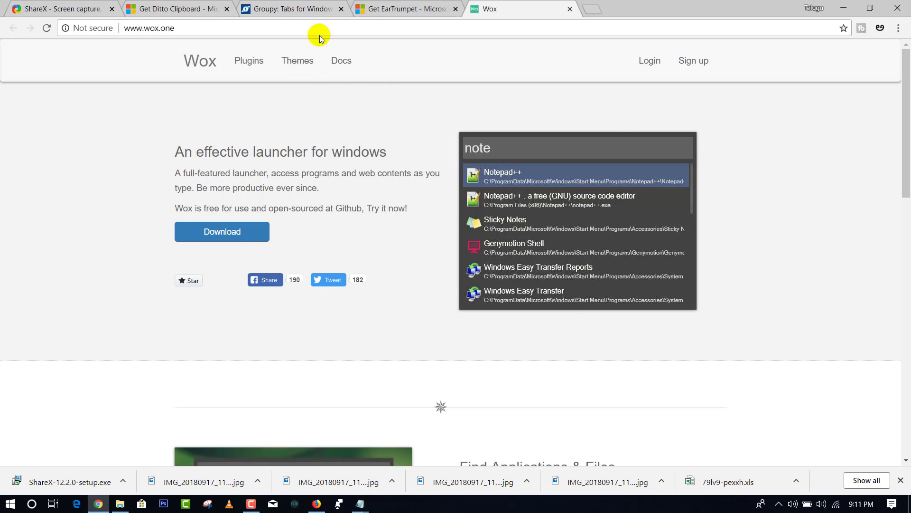
- Switch to the Groupy page in the browser, download the free trial and launch Groupy-sd-setup.exe
click(292, 15)
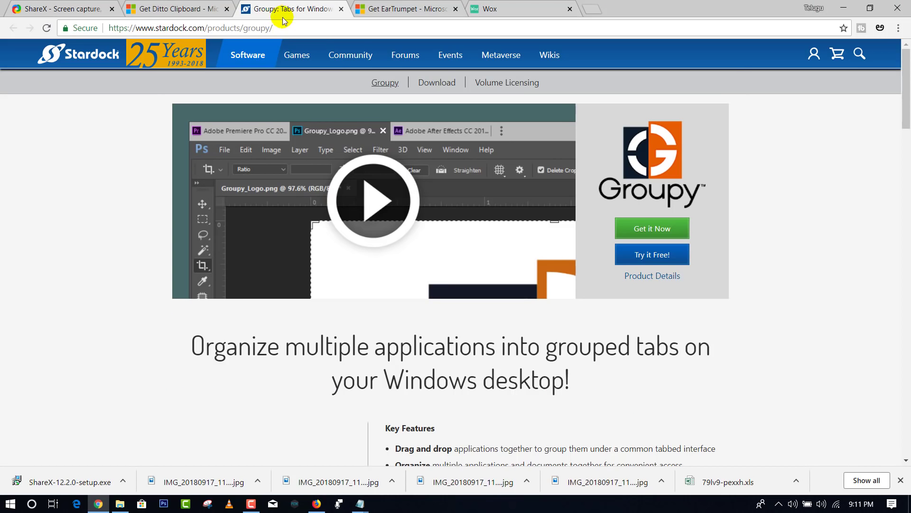
click(654, 256)
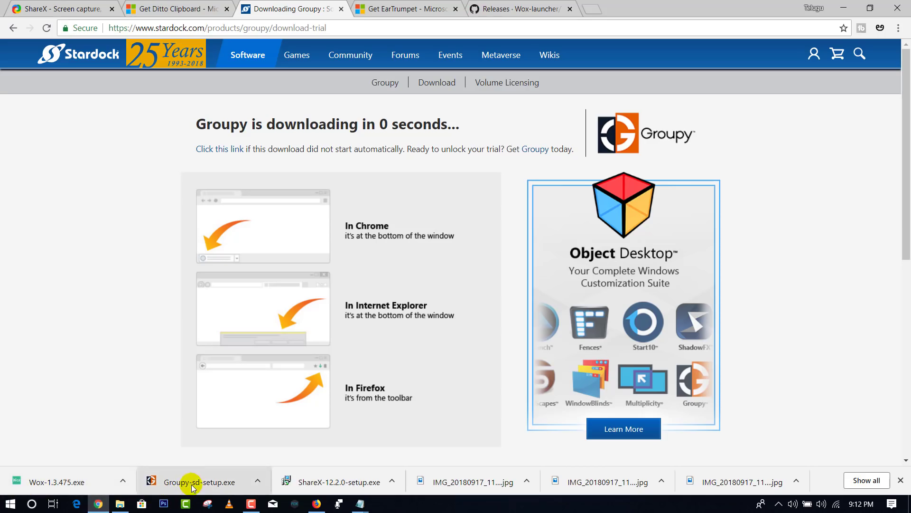
click(192, 484)
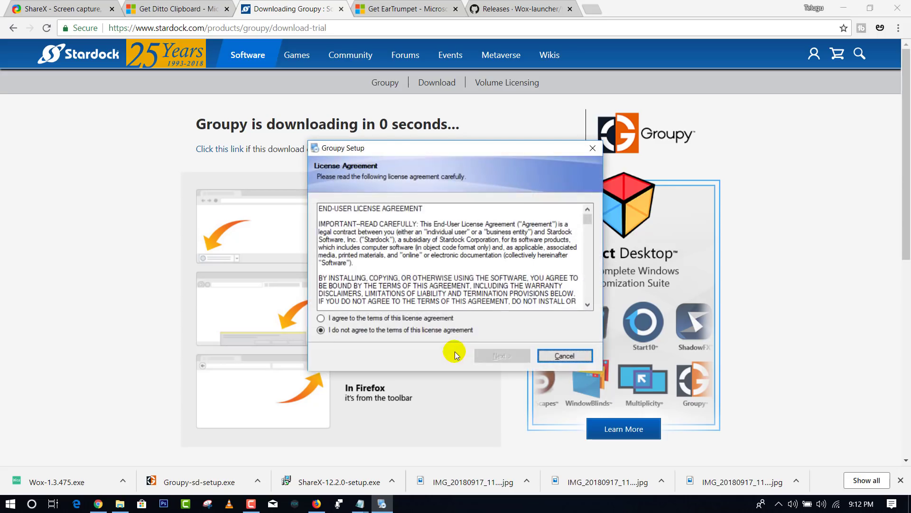
- Accept the license agreement and install Groupy without Fences 3 in C:\Program Files (x86)\Stardock\Groupy
click(386, 319)
click(508, 358)
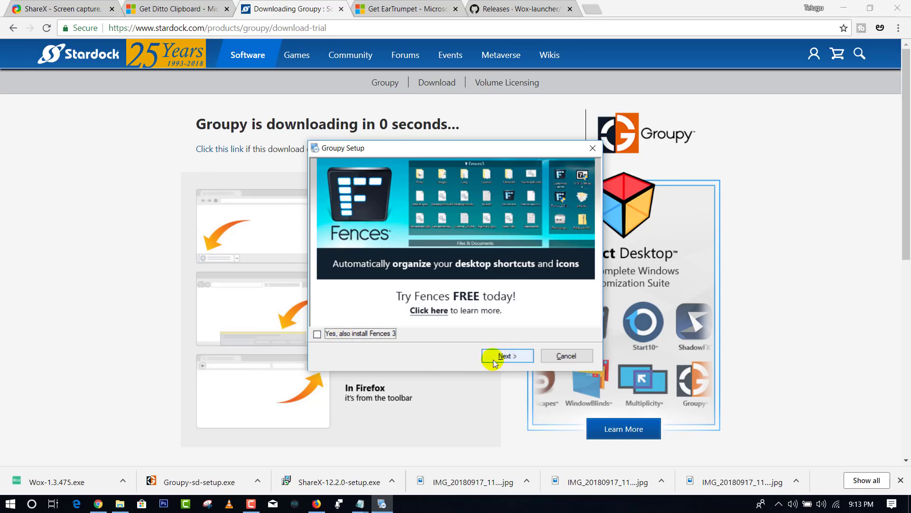
click(494, 359)
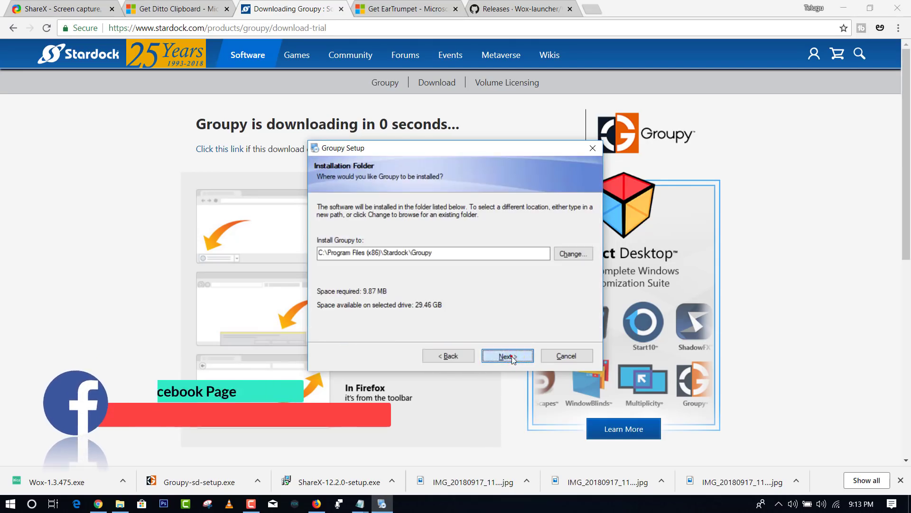
click(511, 355)
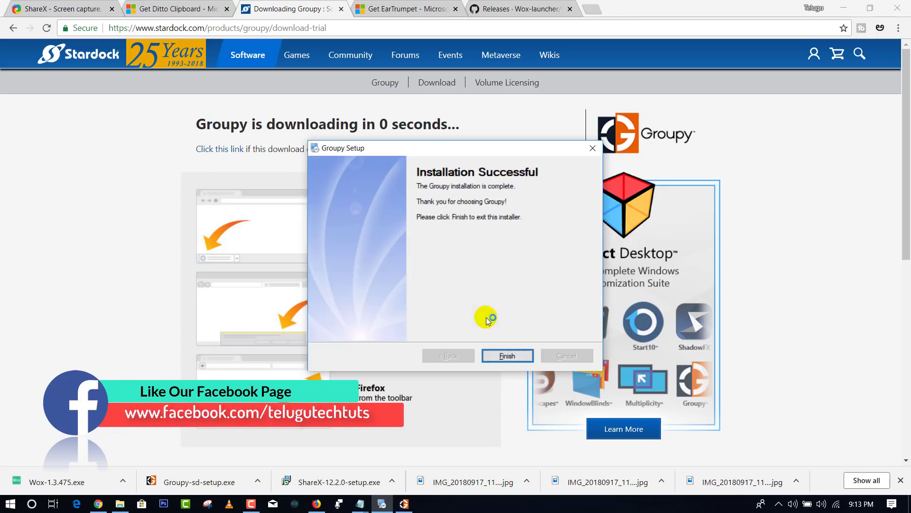
click(513, 354)
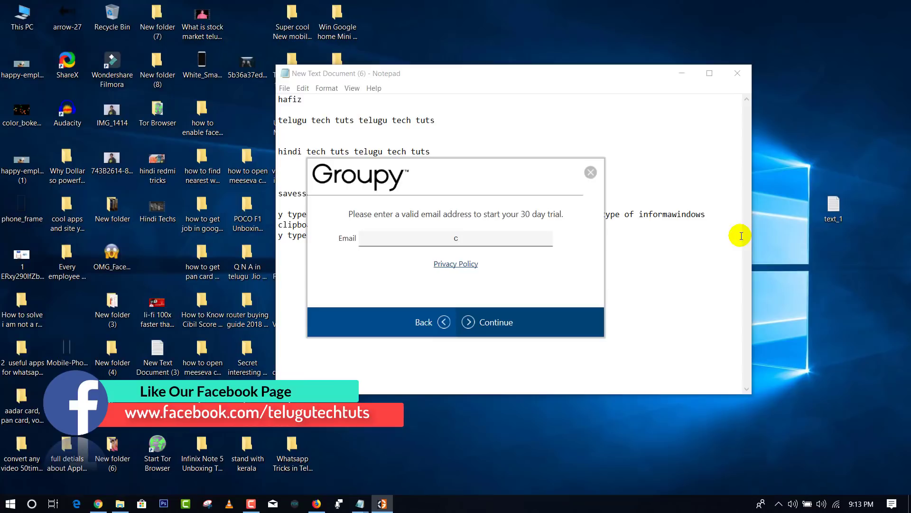
- Enter a valid email address to start the 30-day Groupy trial, and finish the activation
key(BackSpace)
key(BackSpace)
key(BackSpace)
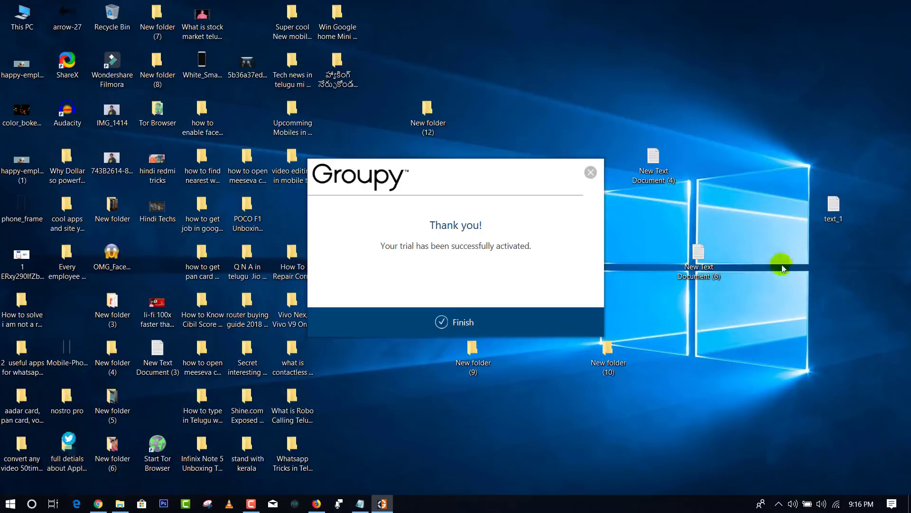
click(470, 323)
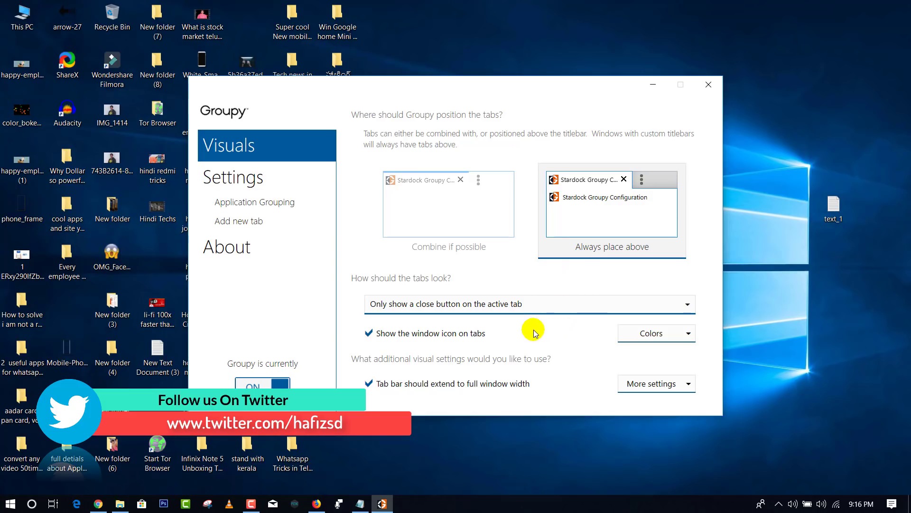
- Open a File Explorer window on This PC to examine the Groupy tab bar, and minimize the window
key(super+e)
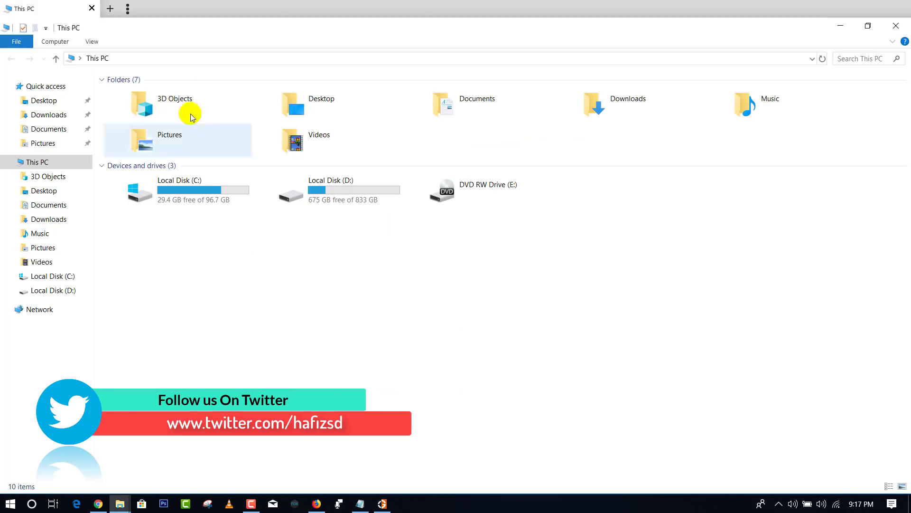
mouse_move(100, 14)
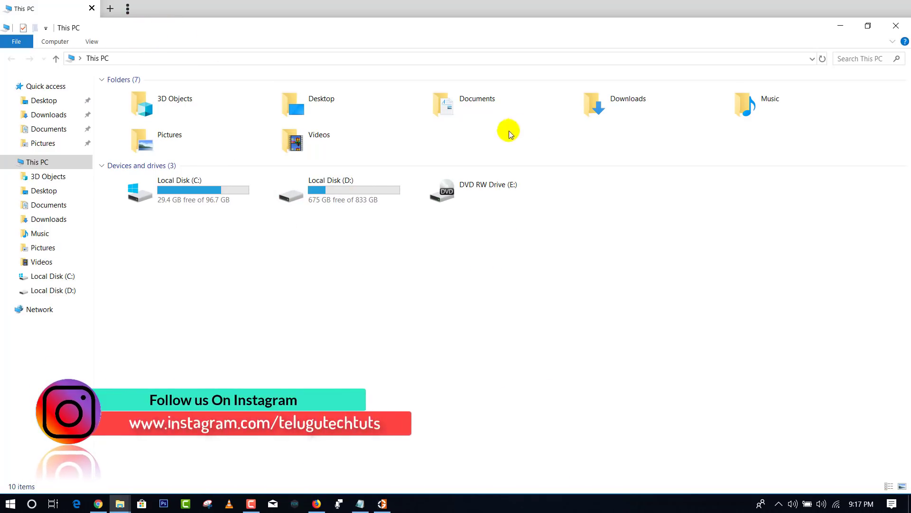
click(839, 26)
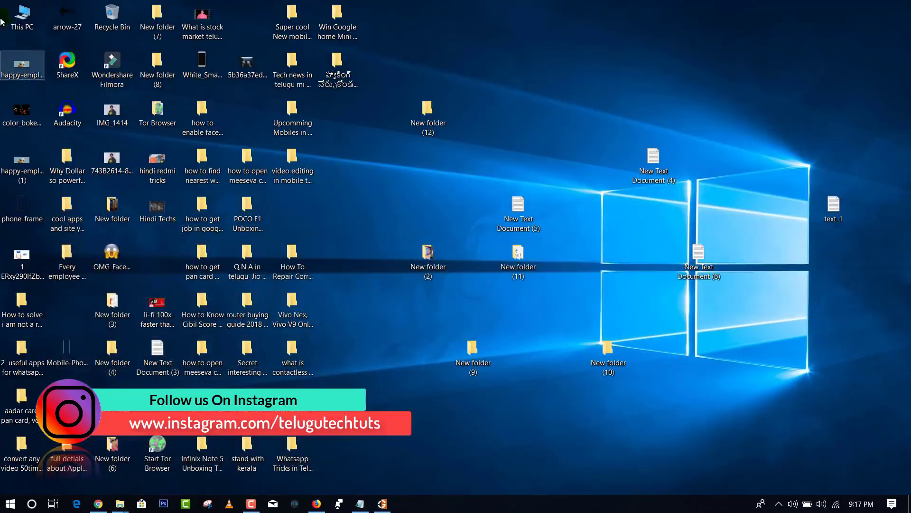
- Open This PC in a File Explorer window, go to the Documents folder and restore the window to a smaller size on the desktop
double_click(21, 17)
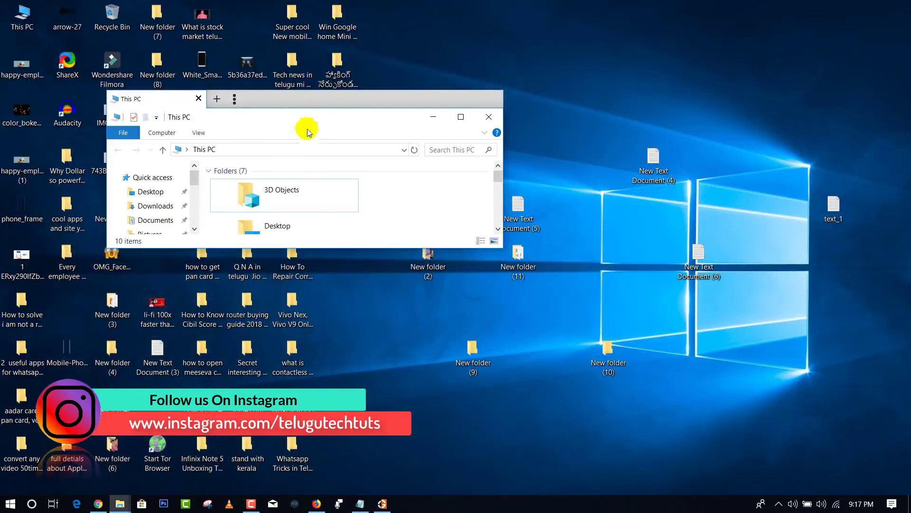
click(285, 230)
double_click(407, 98)
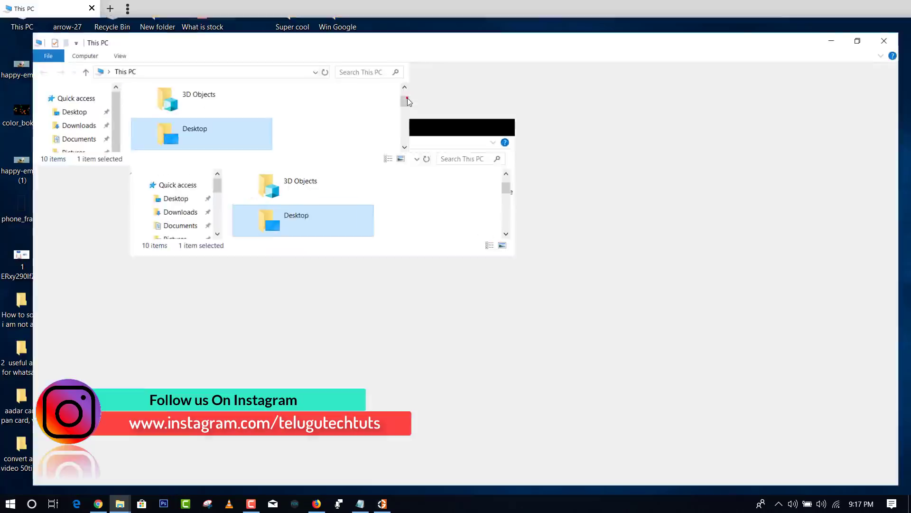
double_click(453, 107)
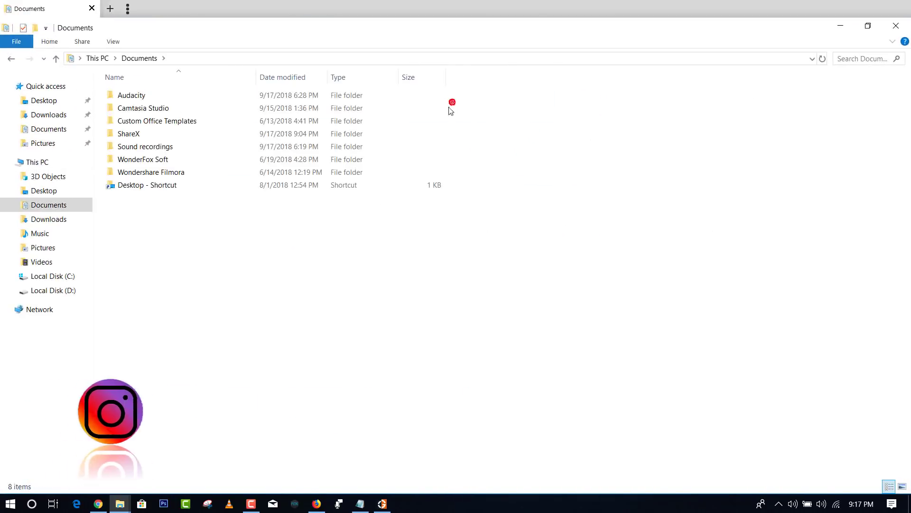
double_click(205, 33)
drag(577, 142, 433, 121)
- Bring up the other open folder window from Local Disk (D:) and group it as a tab with the Documents window
mouse_move(127, 505)
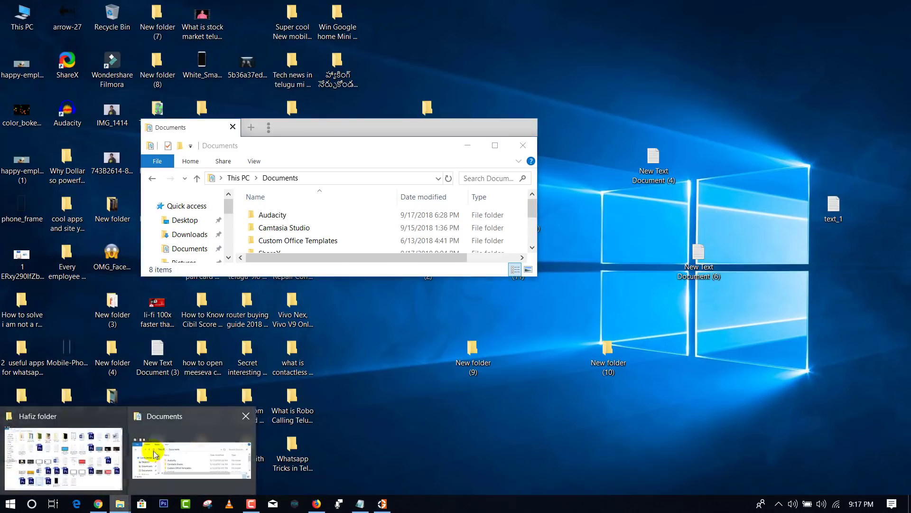
click(197, 423)
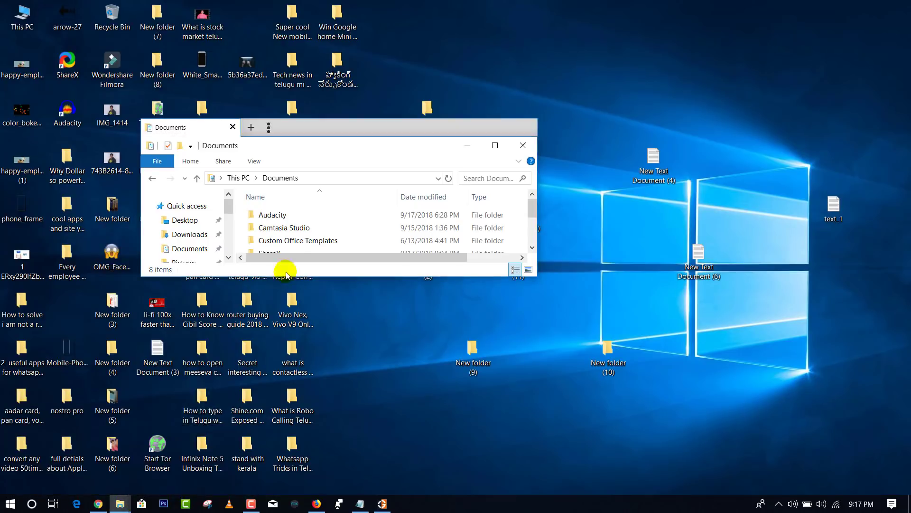
click(120, 504)
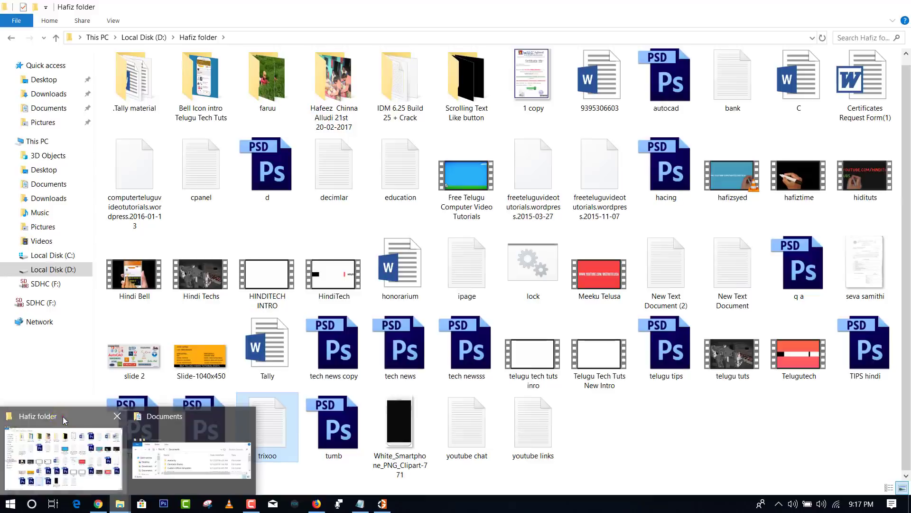
click(61, 417)
drag(118, 27, 429, 138)
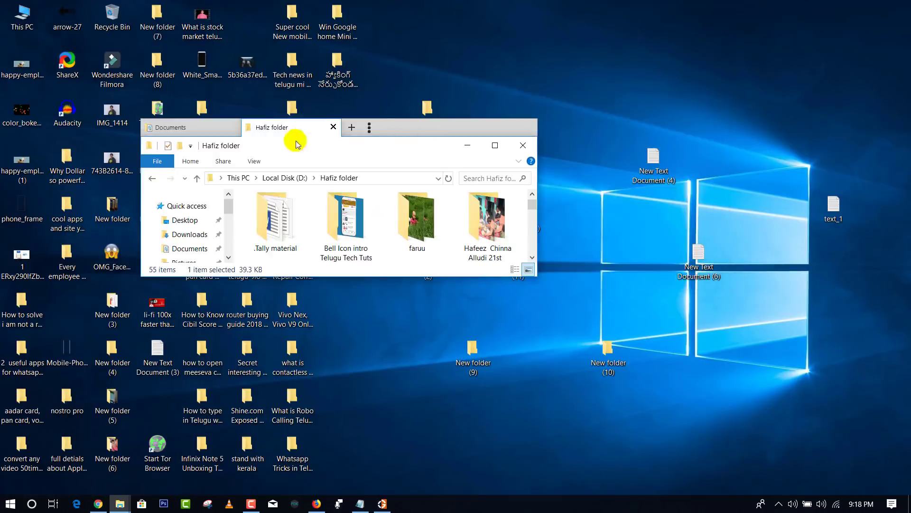
- Switch back and forth between the two grouped folder tabs, and close the Local Disk (D:) folder's tab
click(192, 131)
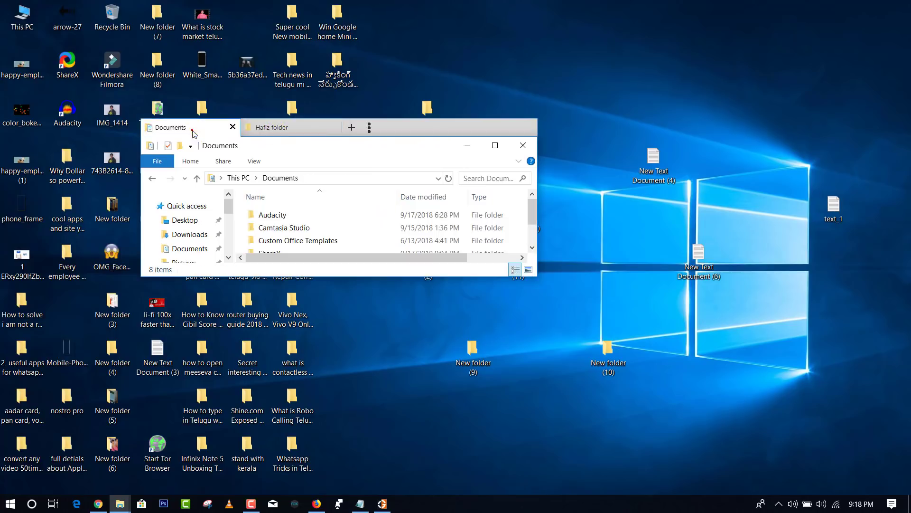
click(277, 130)
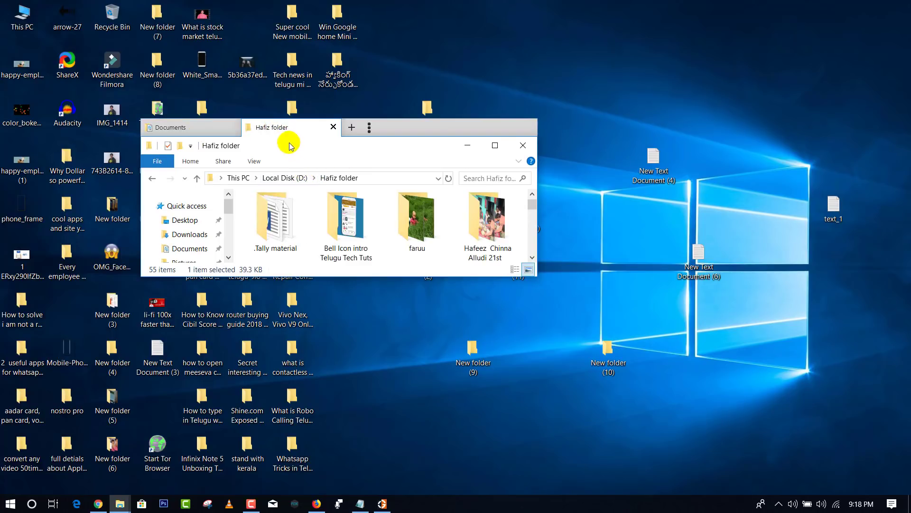
click(217, 128)
click(271, 133)
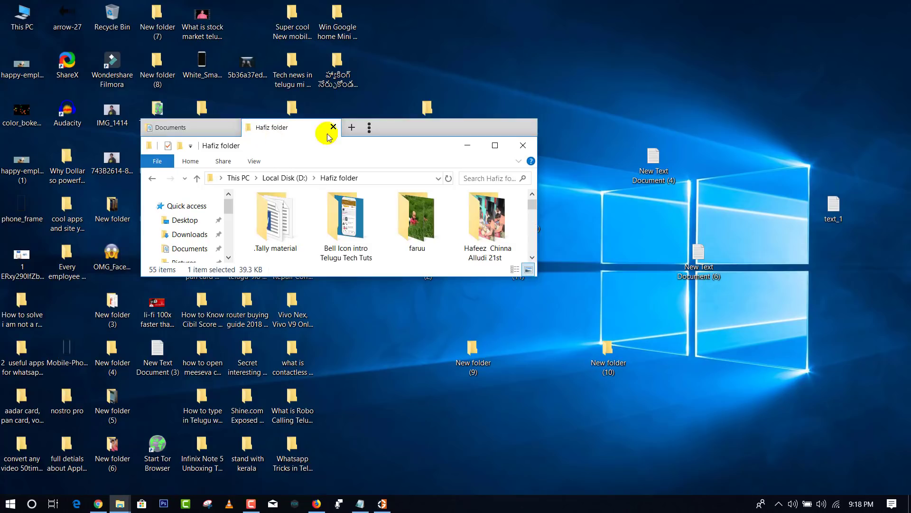
click(194, 128)
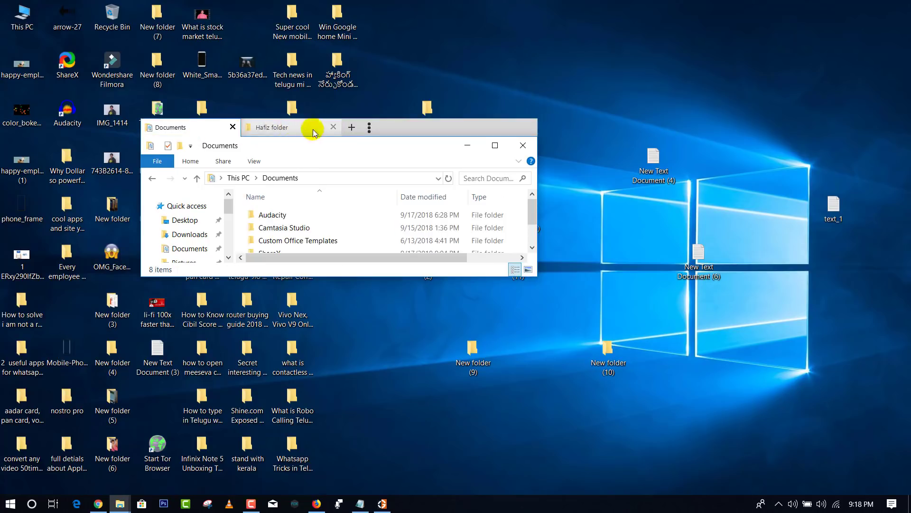
click(333, 128)
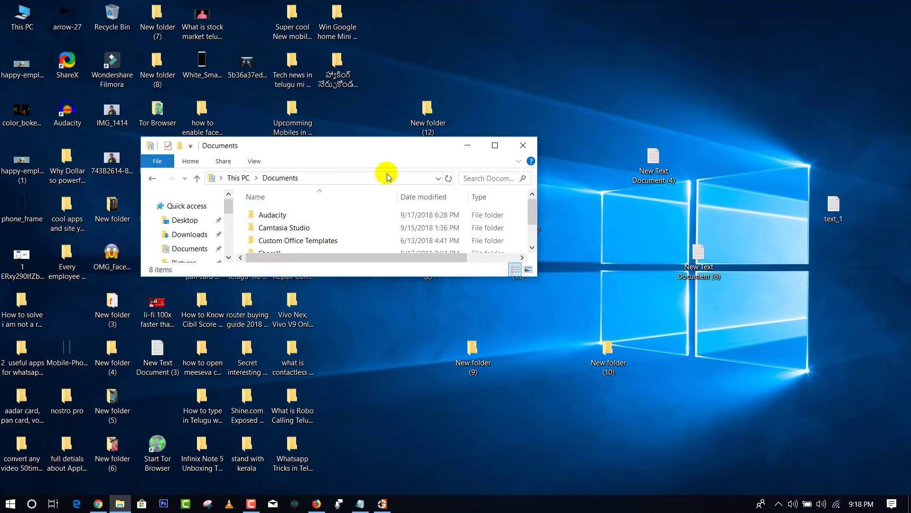
- Maximize the Documents window and open its Audacity folder
click(495, 145)
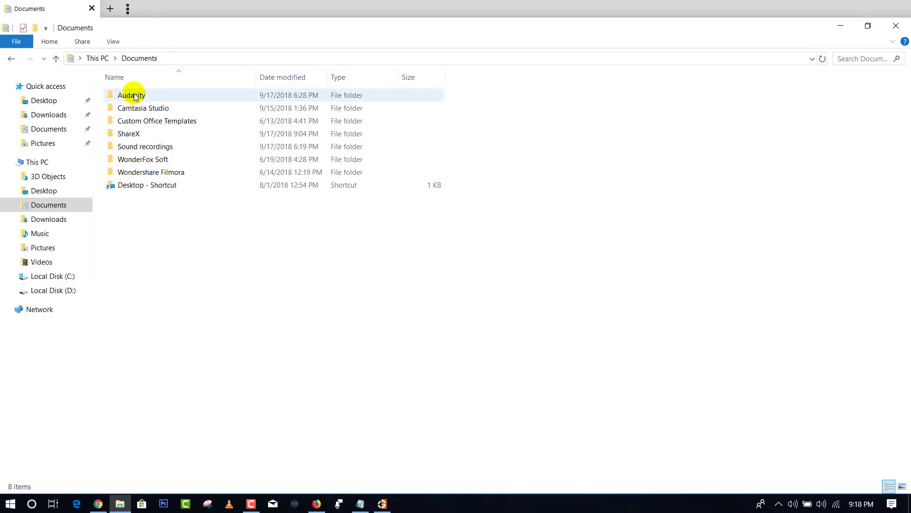
click(133, 96)
double_click(134, 97)
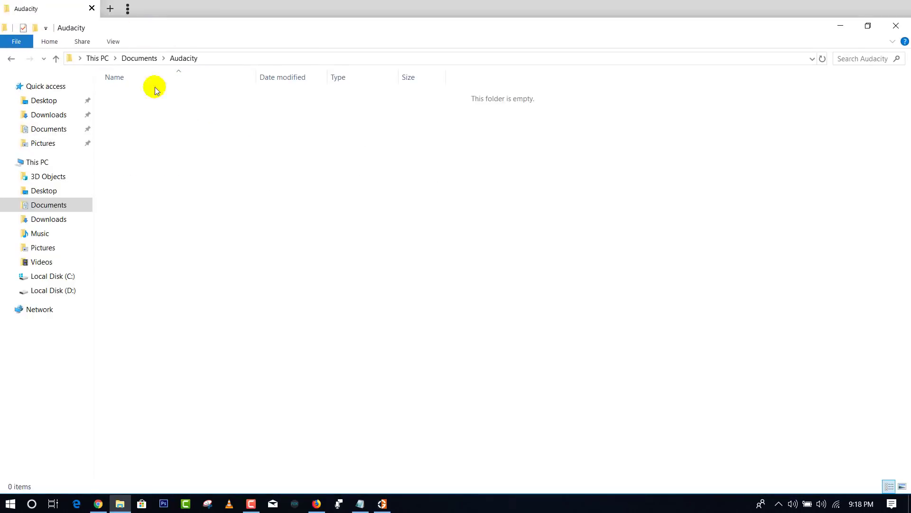
- Add a second Audacity folder tab, switch between the two tabs, and close the added one
click(110, 10)
click(61, 10)
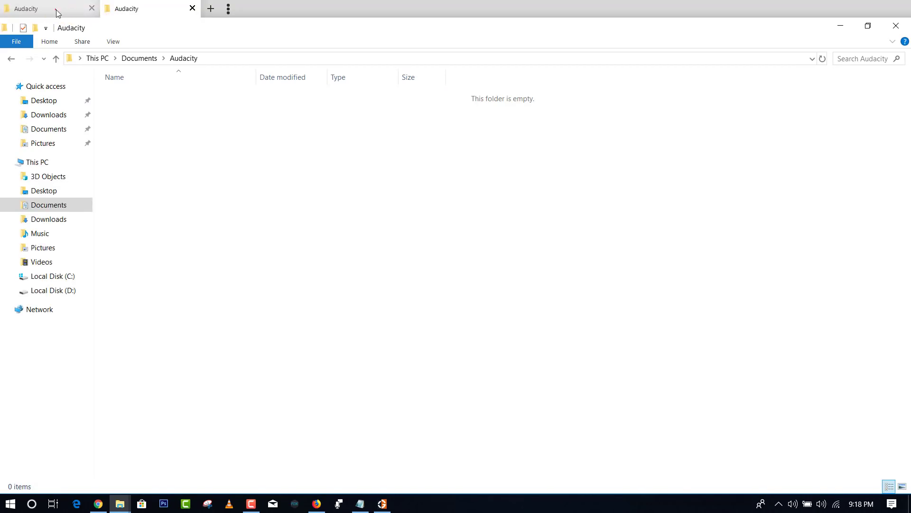
click(135, 10)
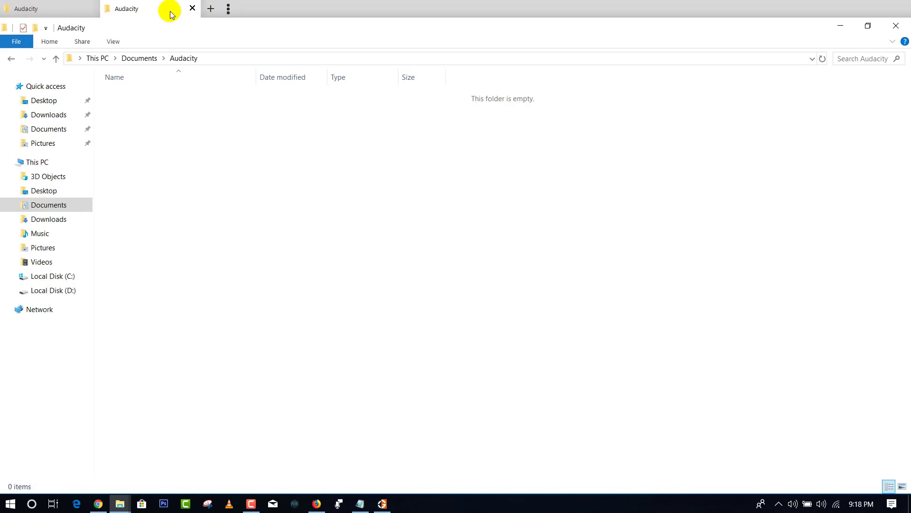
click(192, 8)
click(376, 160)
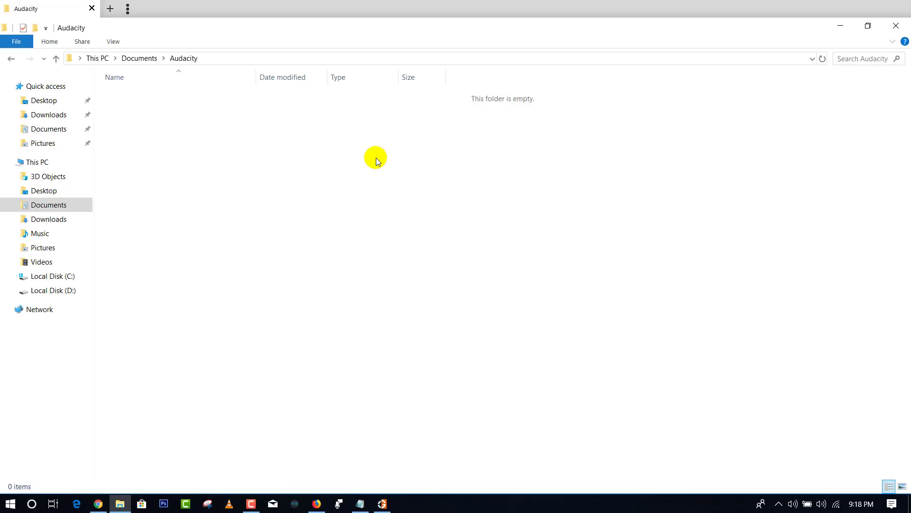
- Switch to Chrome, run the downloaded Wox-1.3.475.exe installer, and move the Wox search bar toward the middle of the desktop
key(alt+Tab)
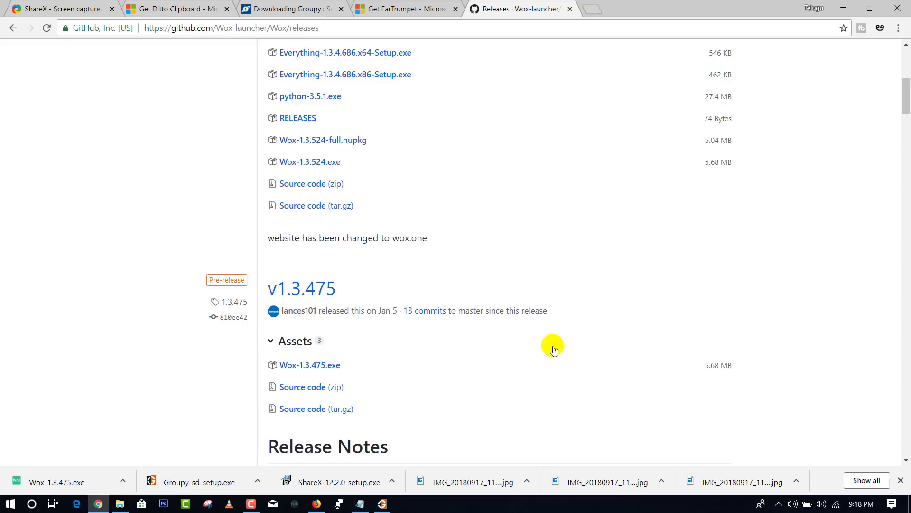
click(61, 482)
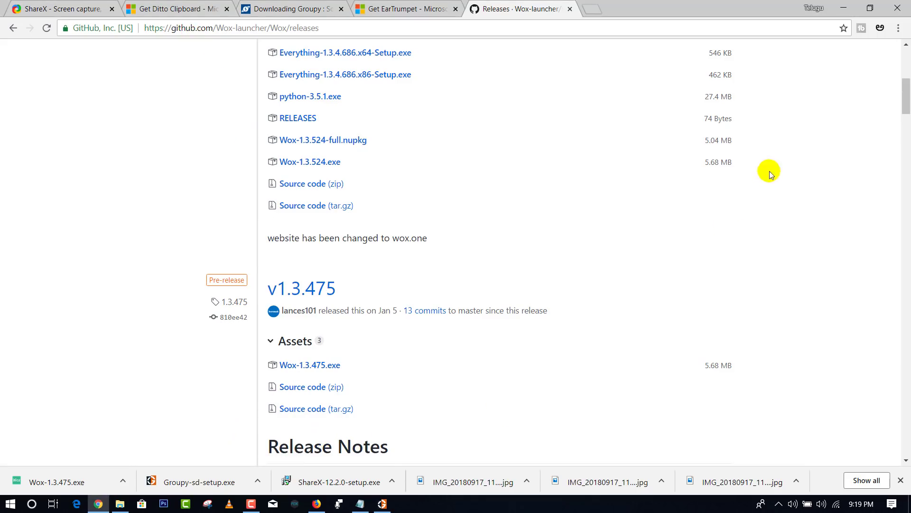
click(48, 481)
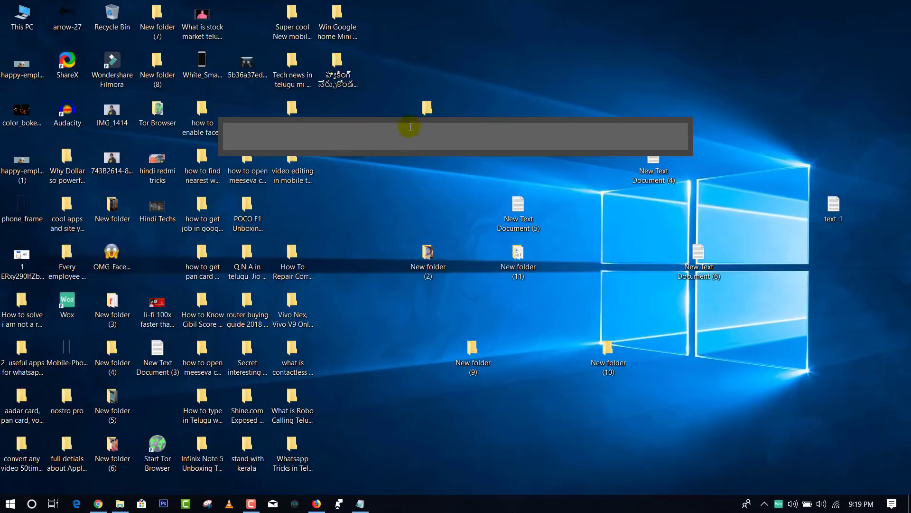
drag(394, 122, 413, 252)
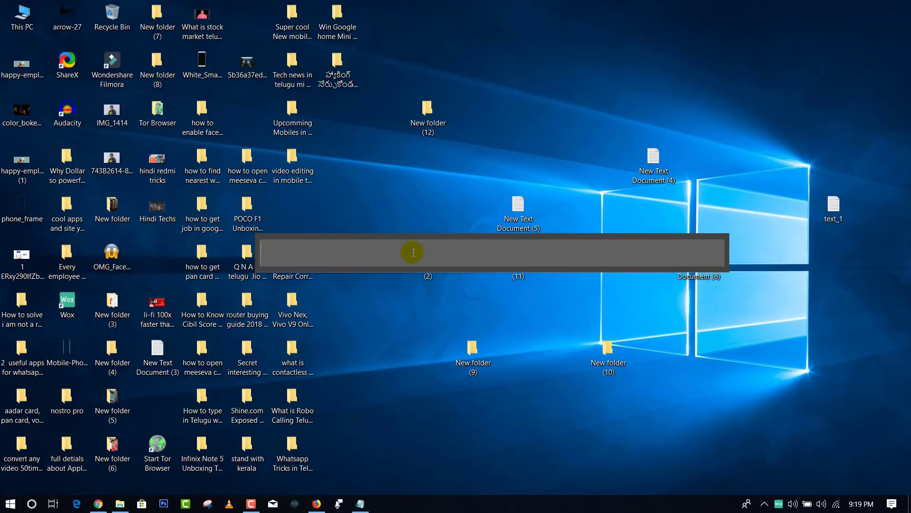
- Search Wox for "note" and "phot", moving the bar higher on the desktop, and clear the query
text(note)
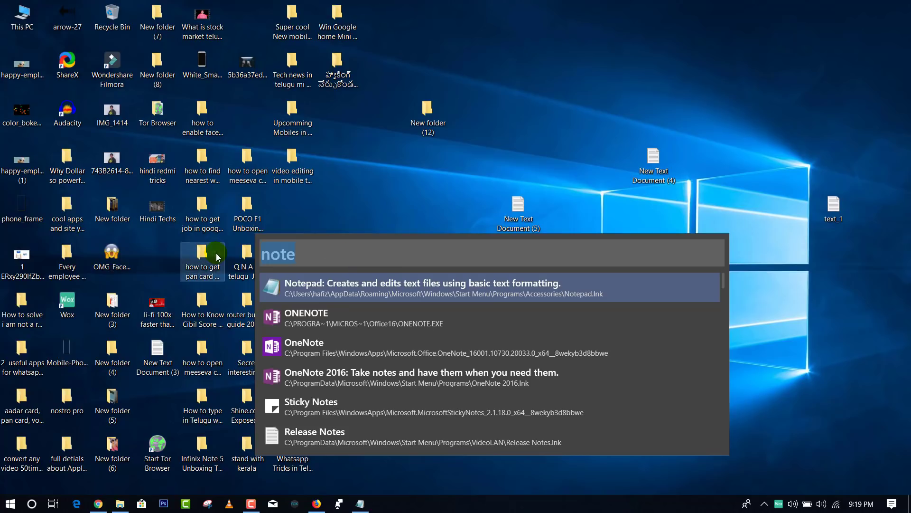
text(phot)
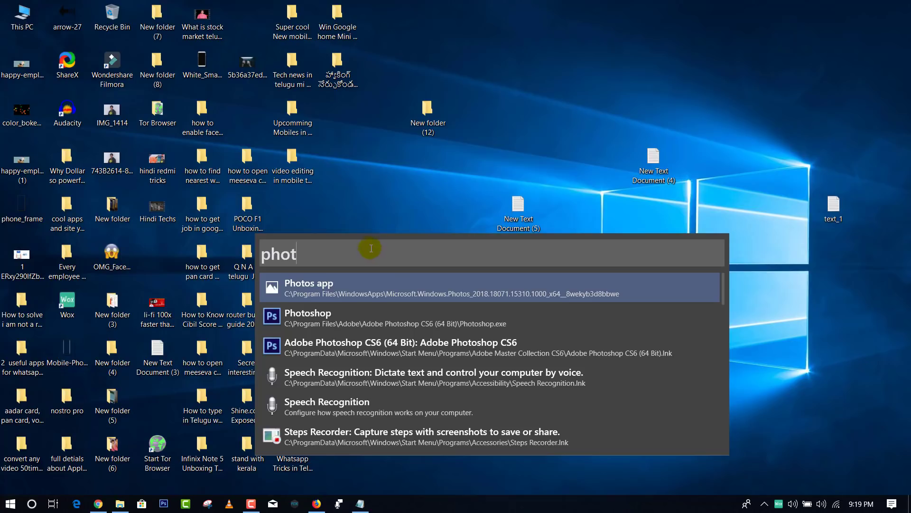
drag(368, 239, 515, 39)
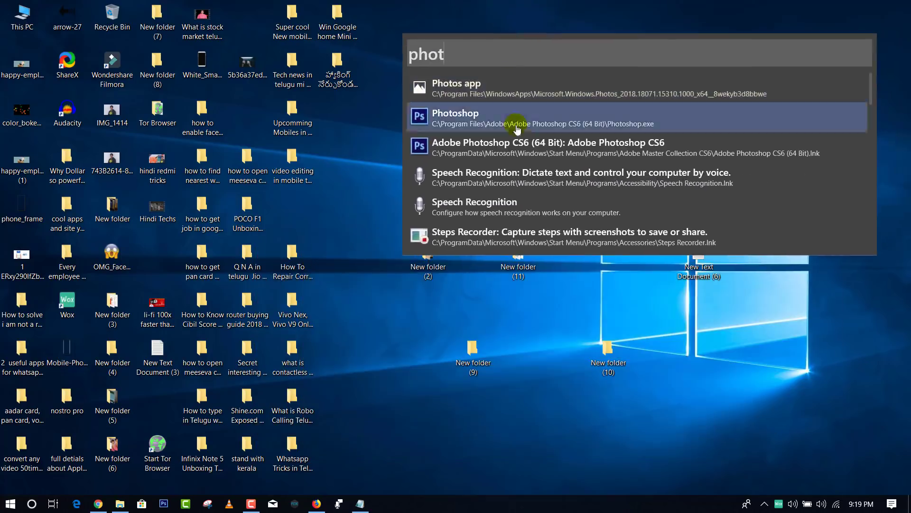
key(BackSpace)
key(BackSpace)
key(BackSpace)
key(BackSpace)
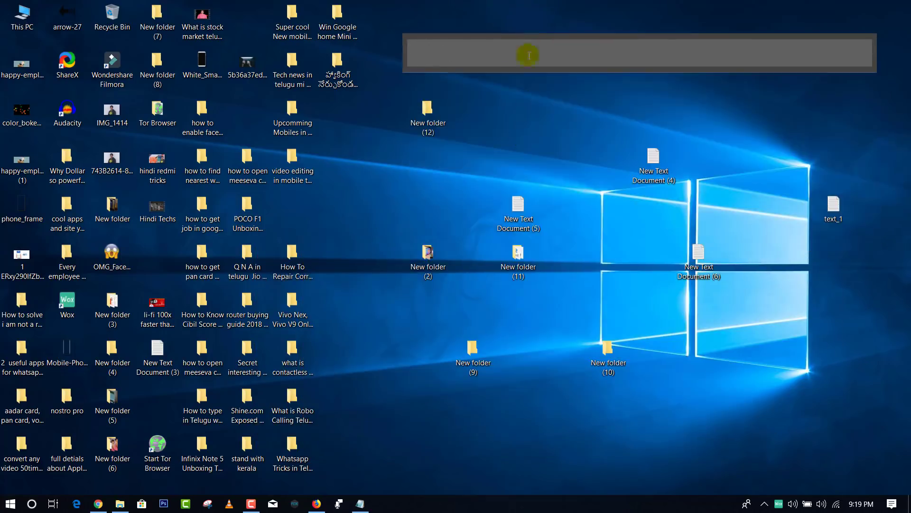
- Search Wox for "contro" and "shou", clear the query and move the empty search bar up to the desktop's upper edge
text(contro)
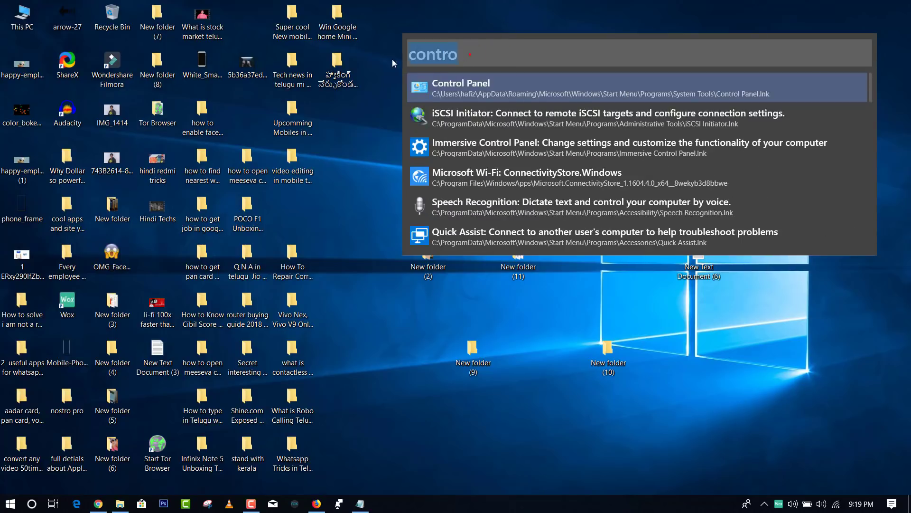
text(sho)
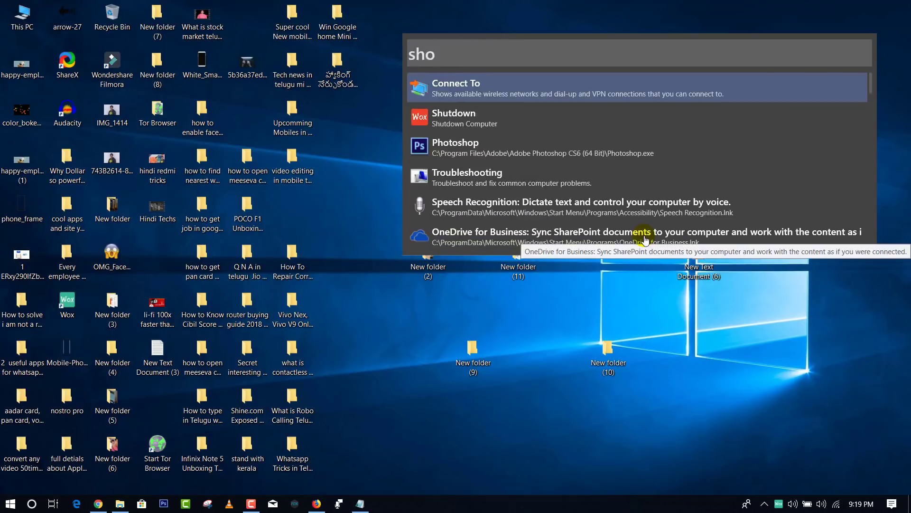
text(u)
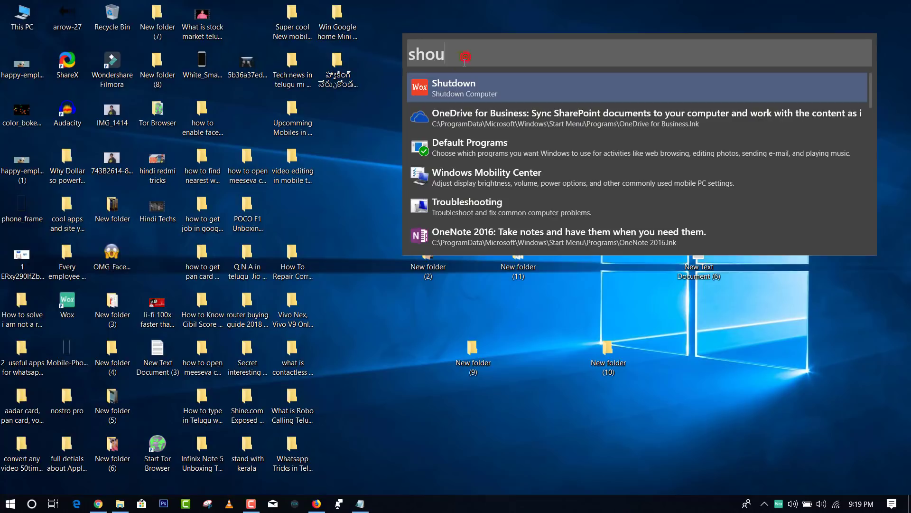
key(BackSpace)
key(BackSpace)
key(BackSpace)
key(BackSpace)
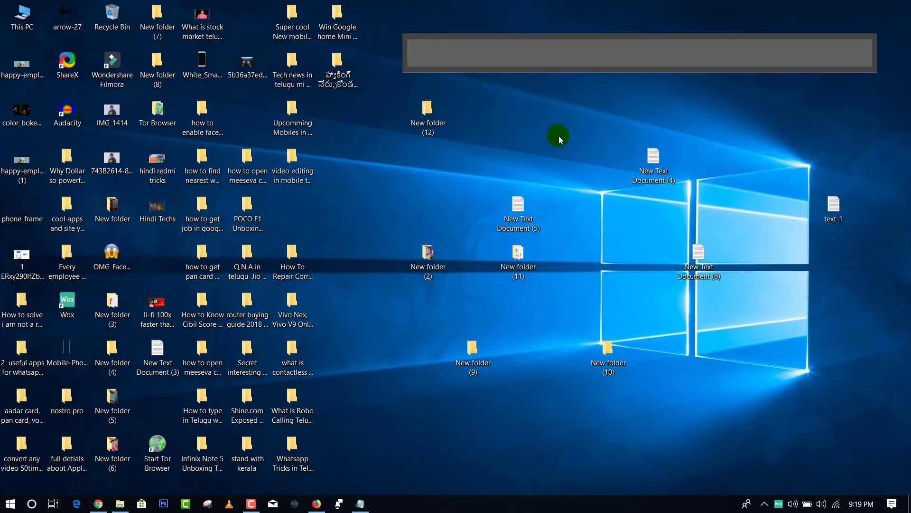
mouse_move(535, 39)
mouse_down()
mouse_move(556, 17)
mouse_move(589, 6)
mouse_move(546, 8)
mouse_move(529, 45)
mouse_up()
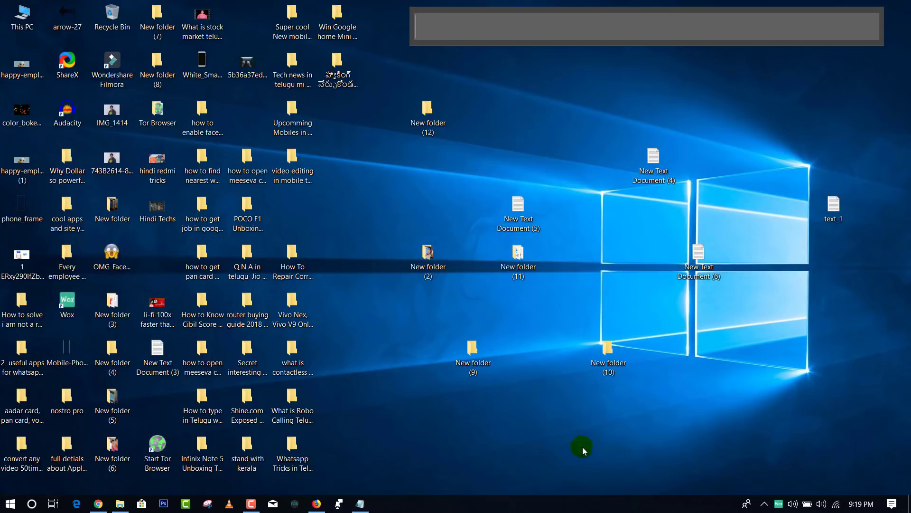